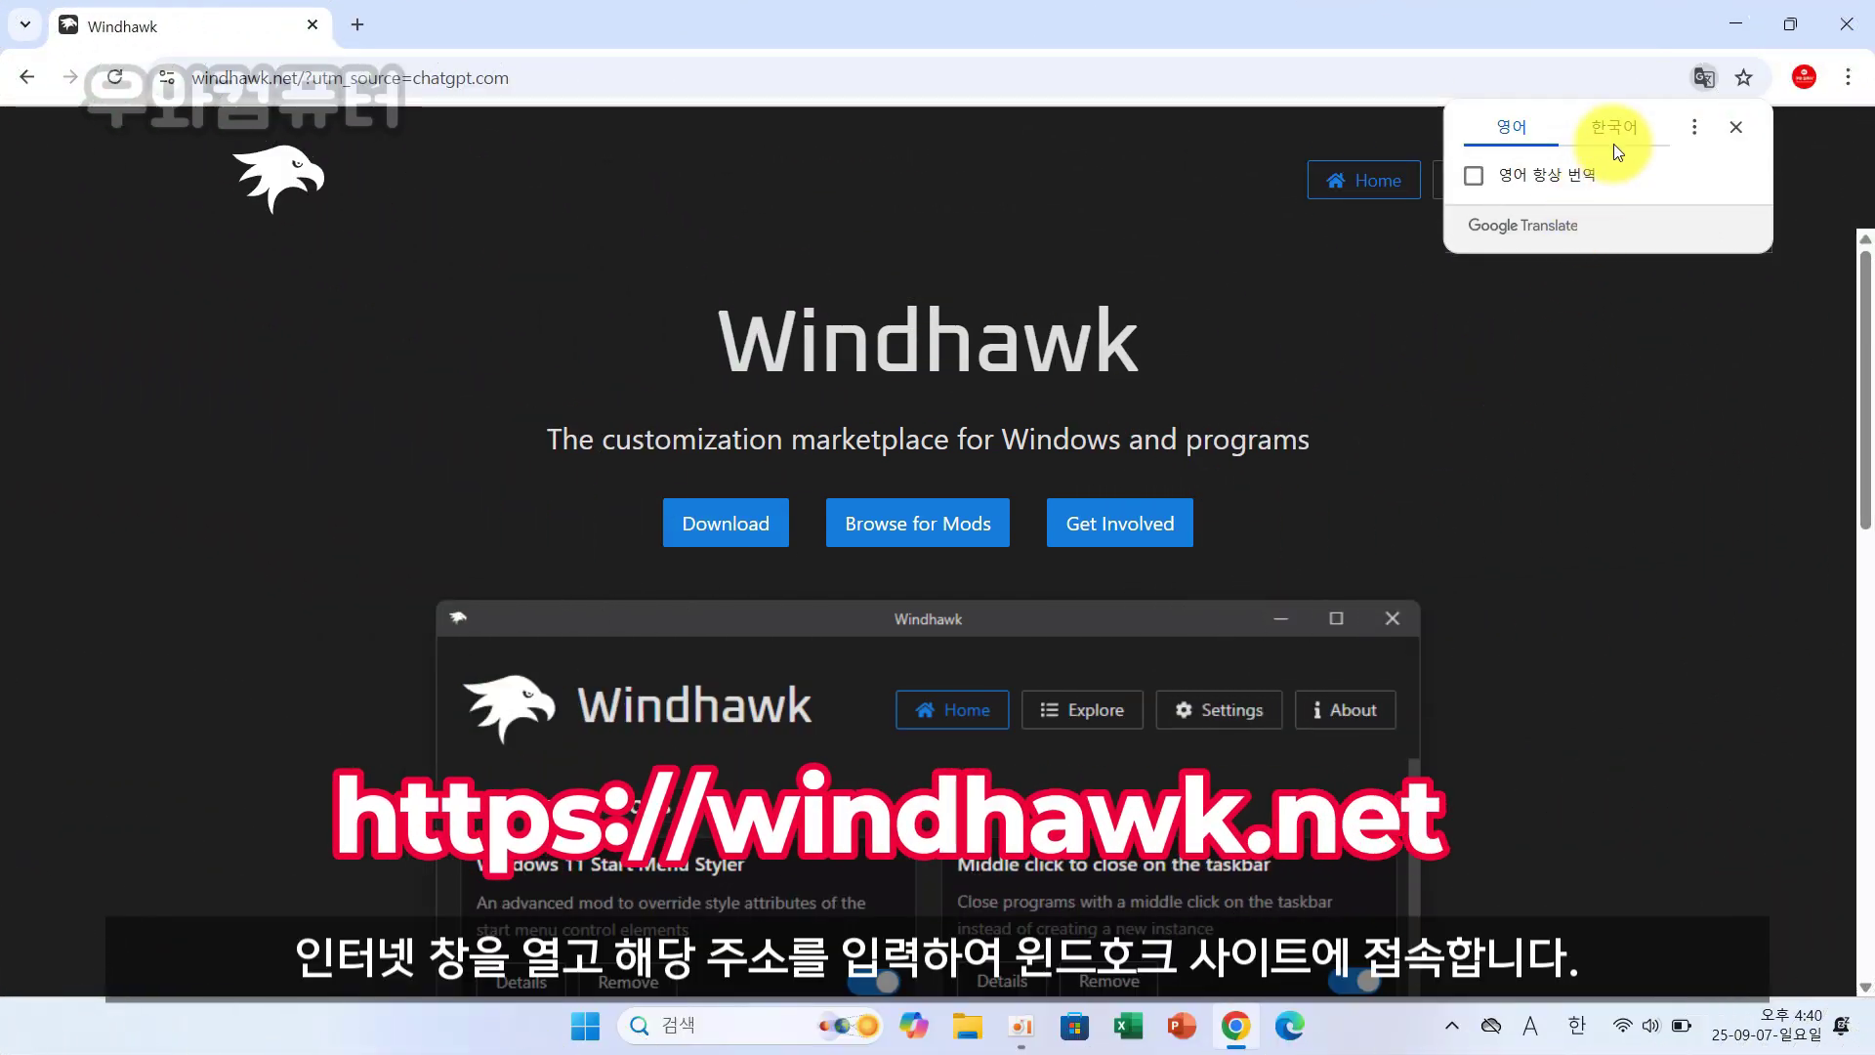
Translate the Windhawk site into Korean and download windhawk_setup.exe to the desktop.
click(1615, 135)
click(1734, 129)
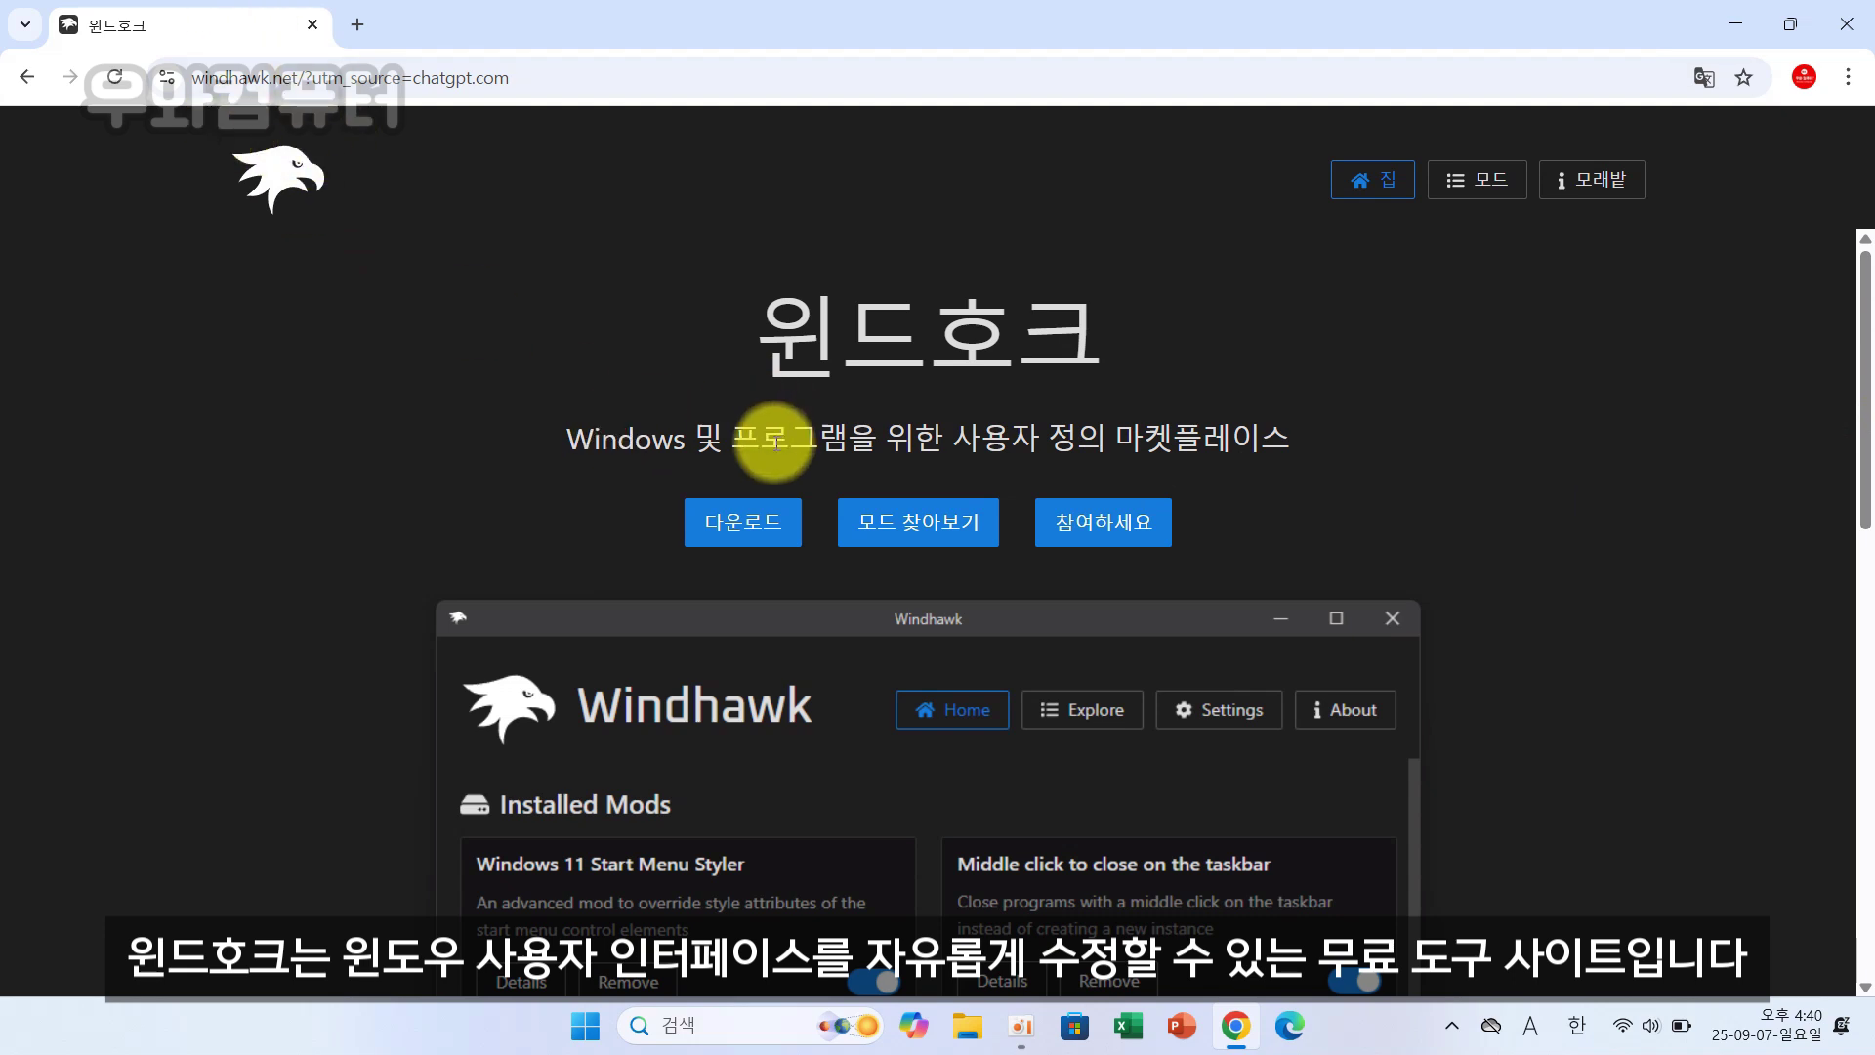
click(734, 533)
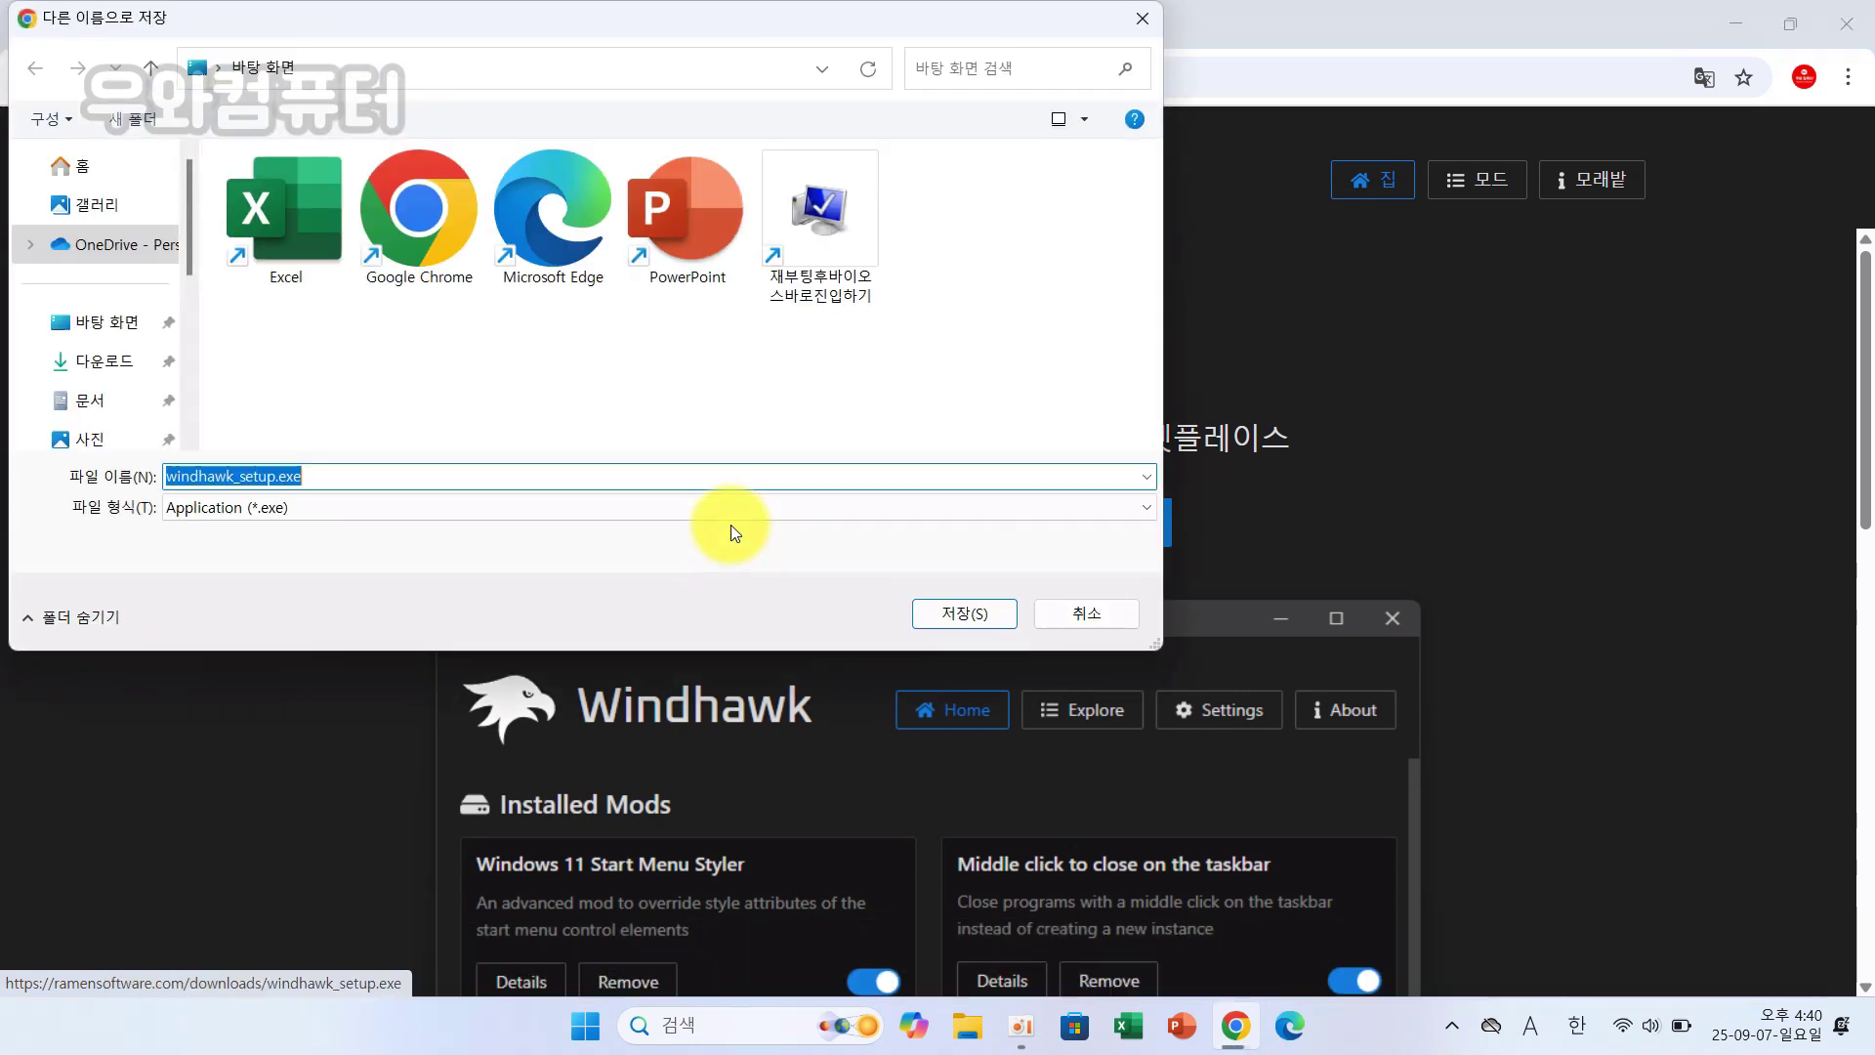
click(157, 321)
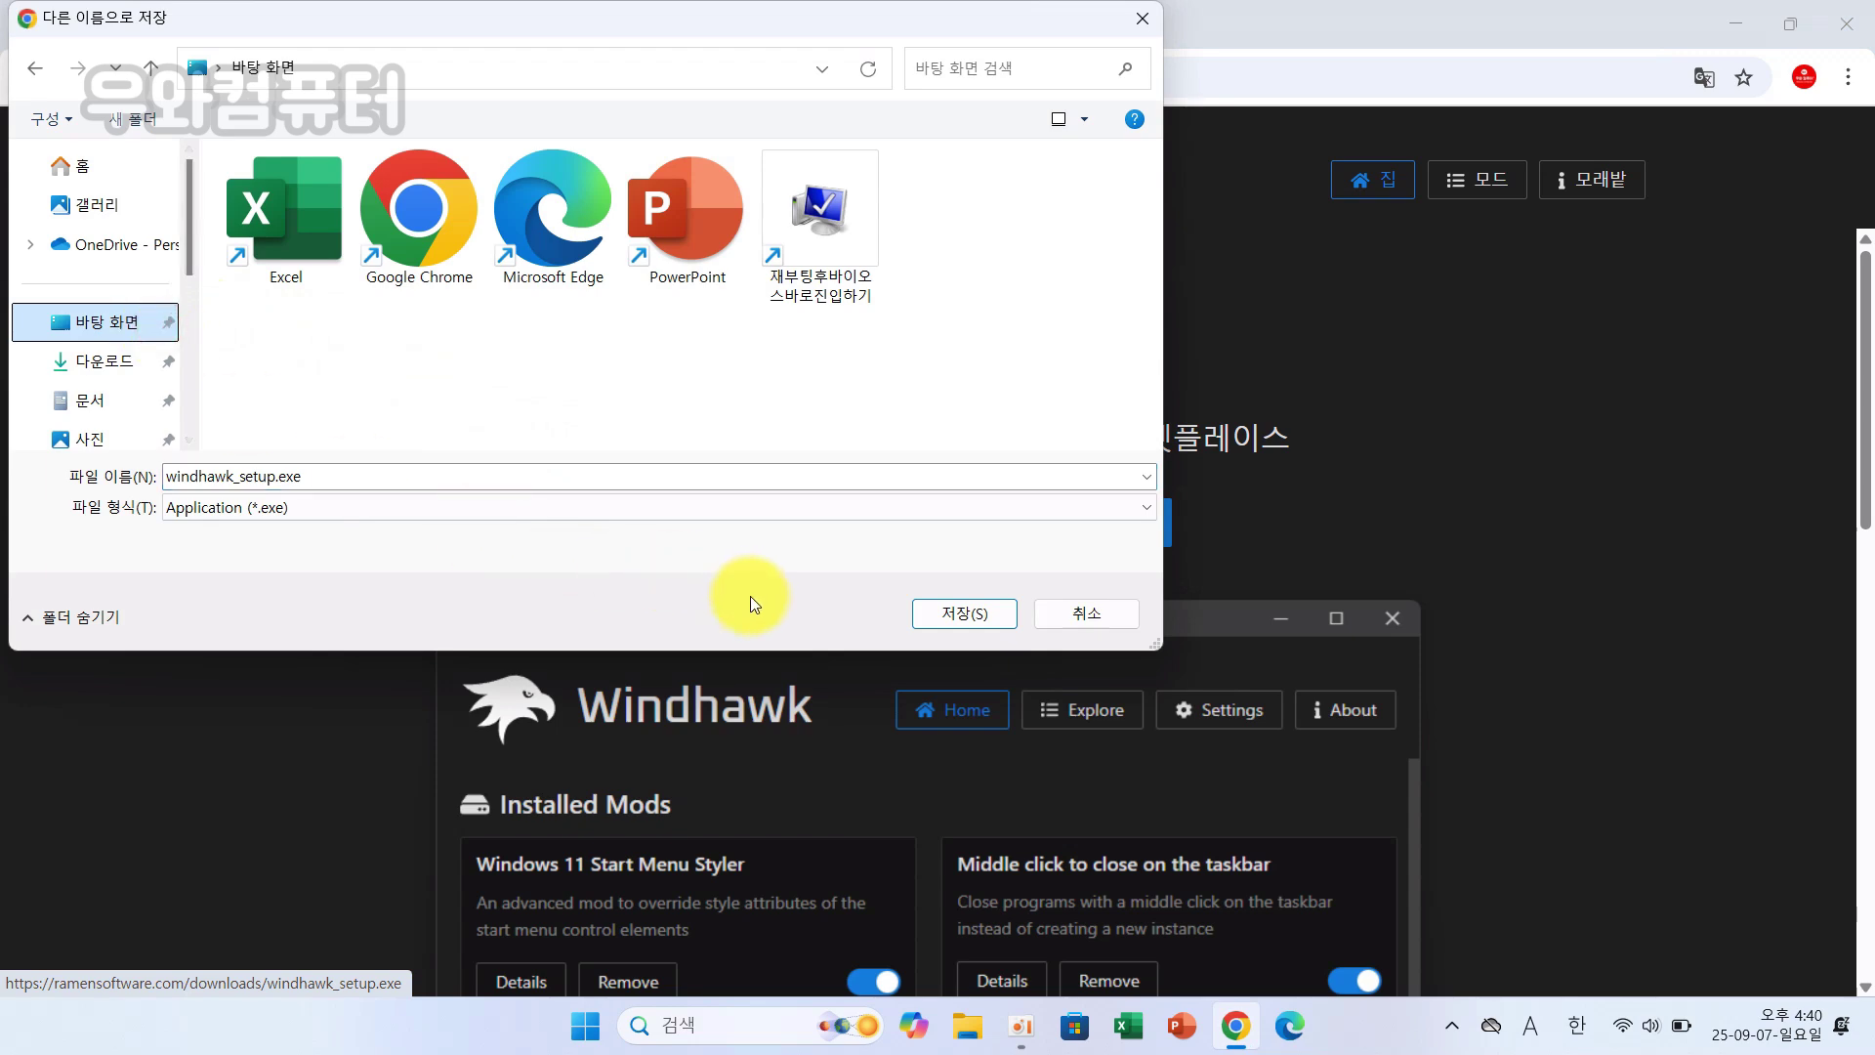
click(964, 613)
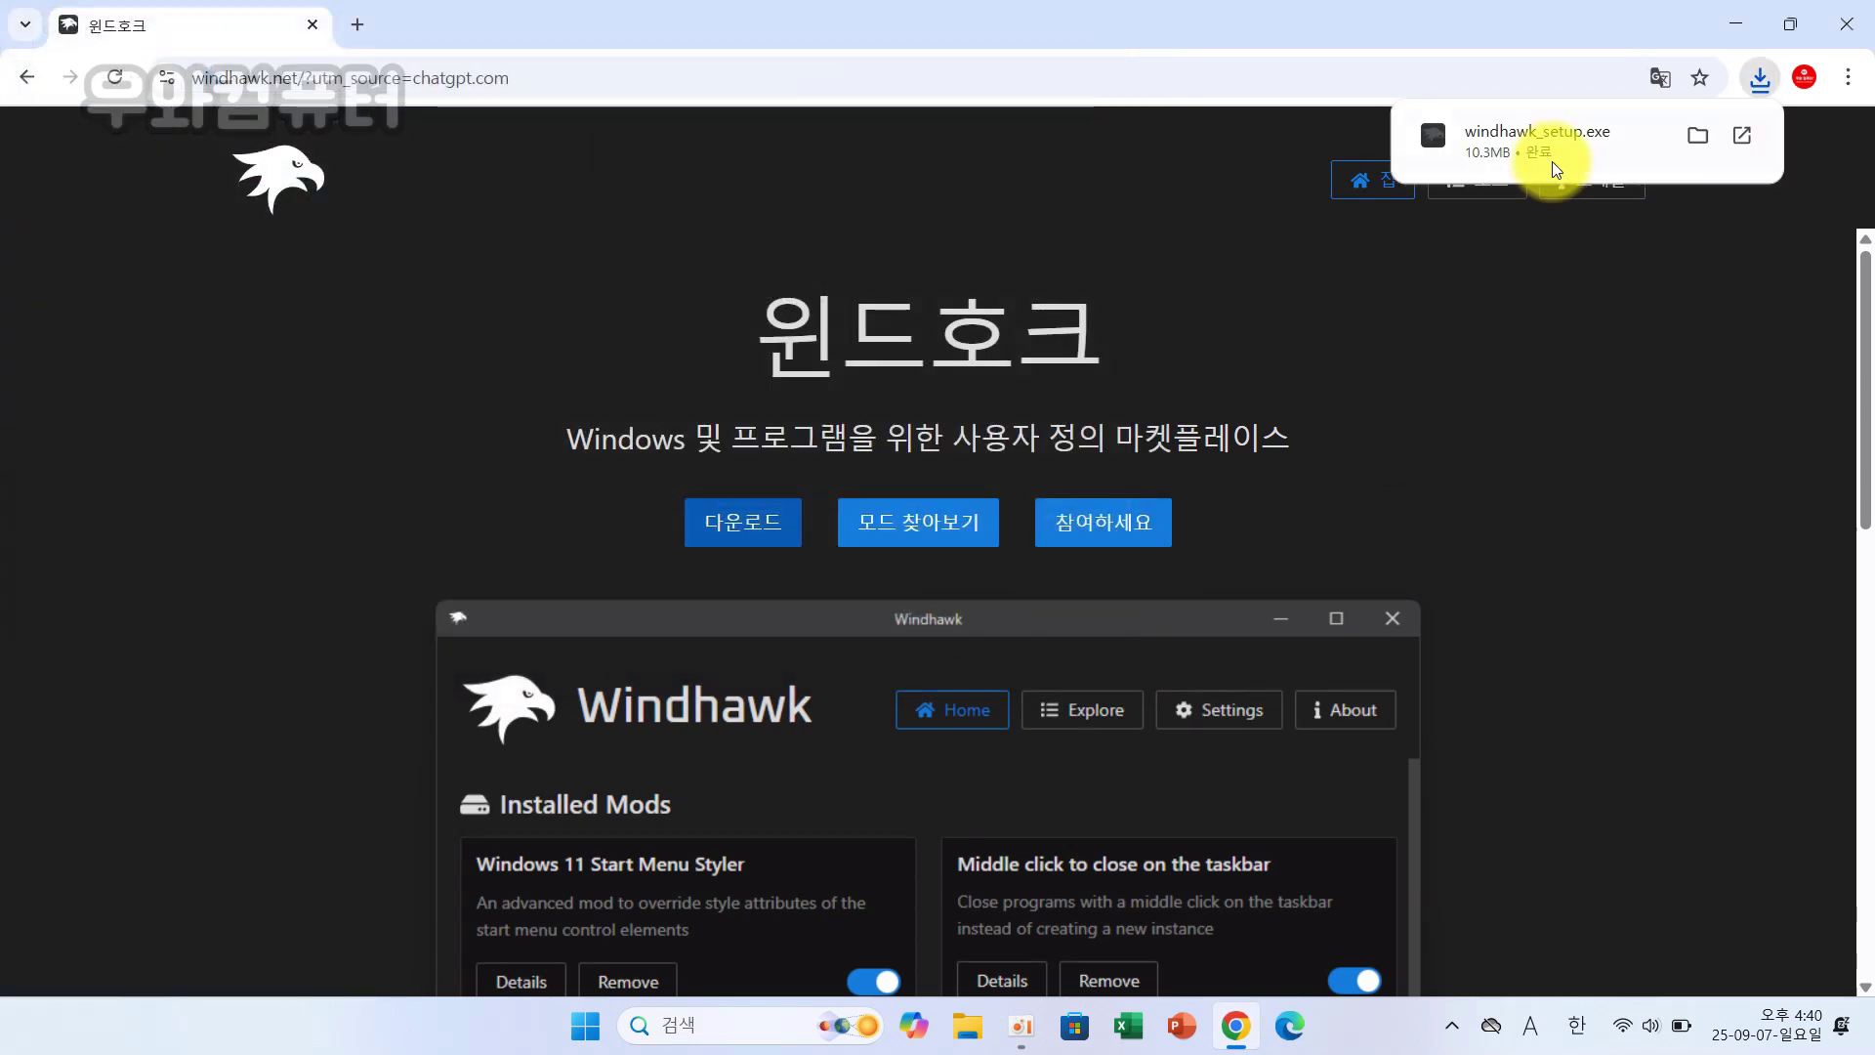
Install Windhawk in Korean as a standard installation in C:\Program Files\Windhawk, and open it on finishing.
click(1740, 21)
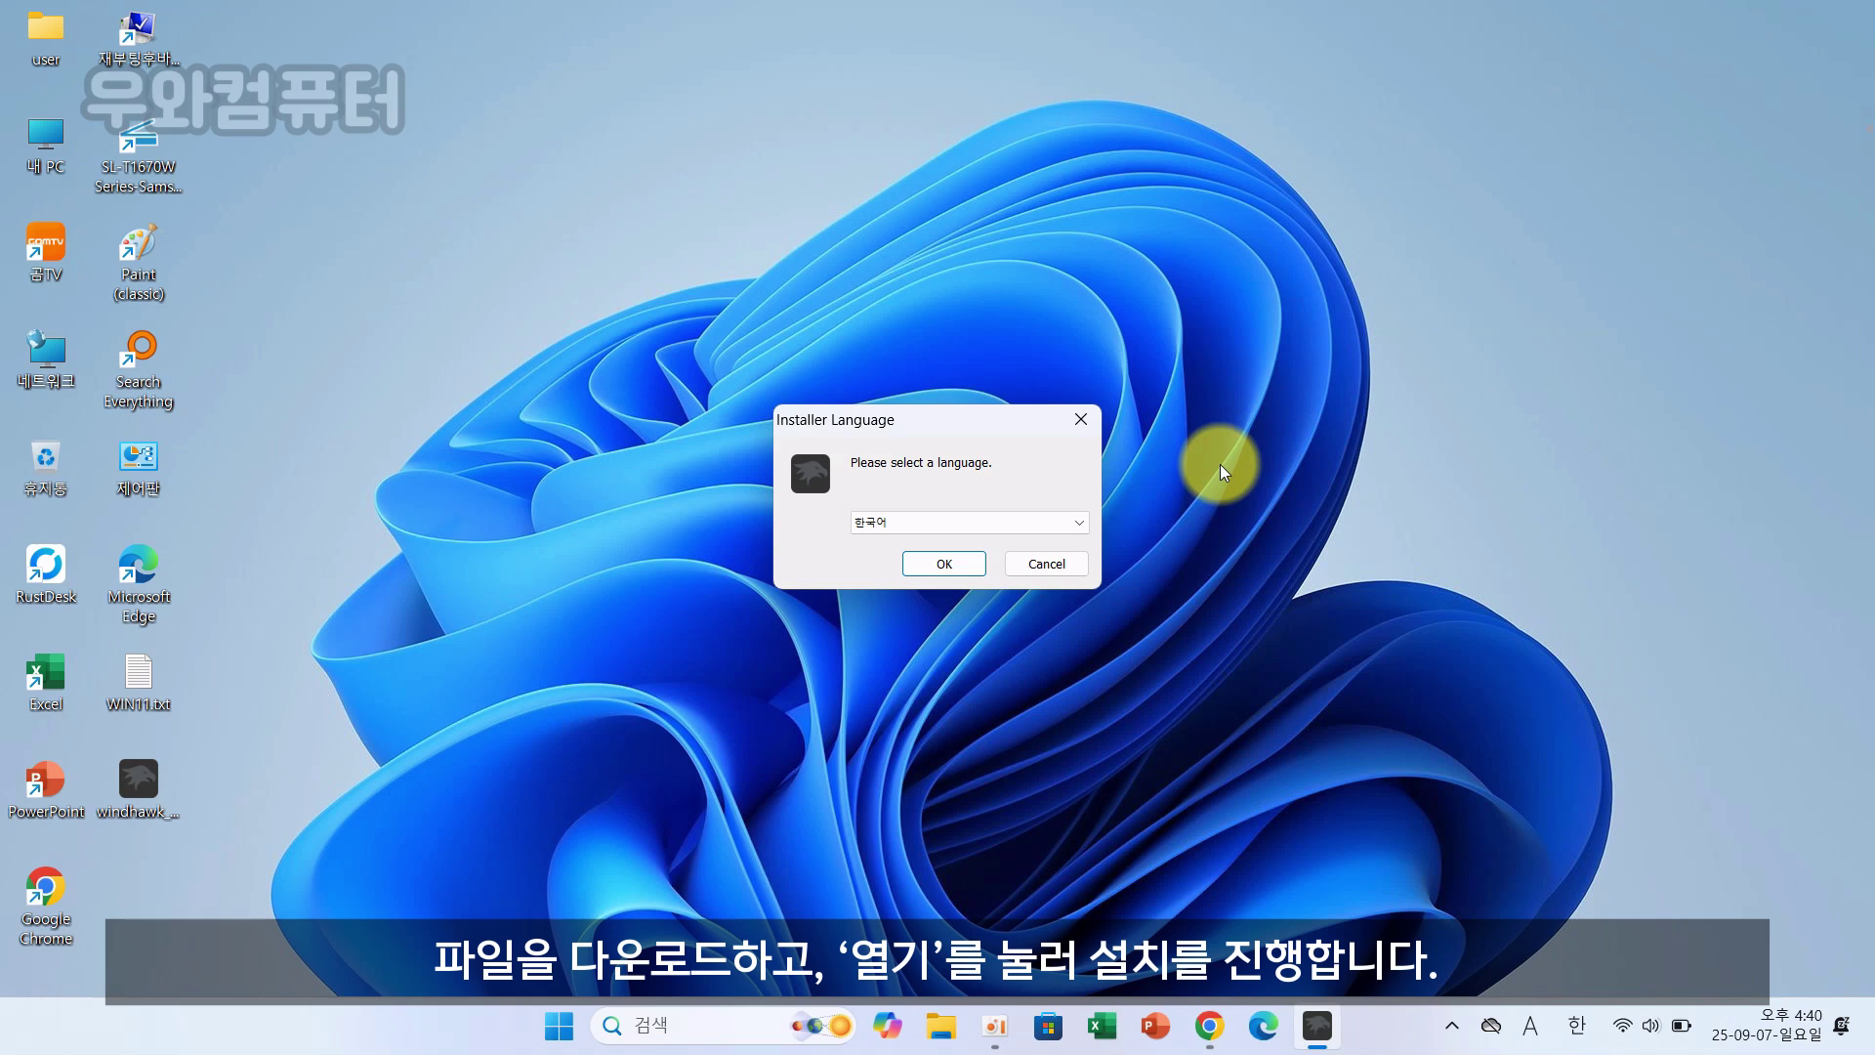
click(947, 565)
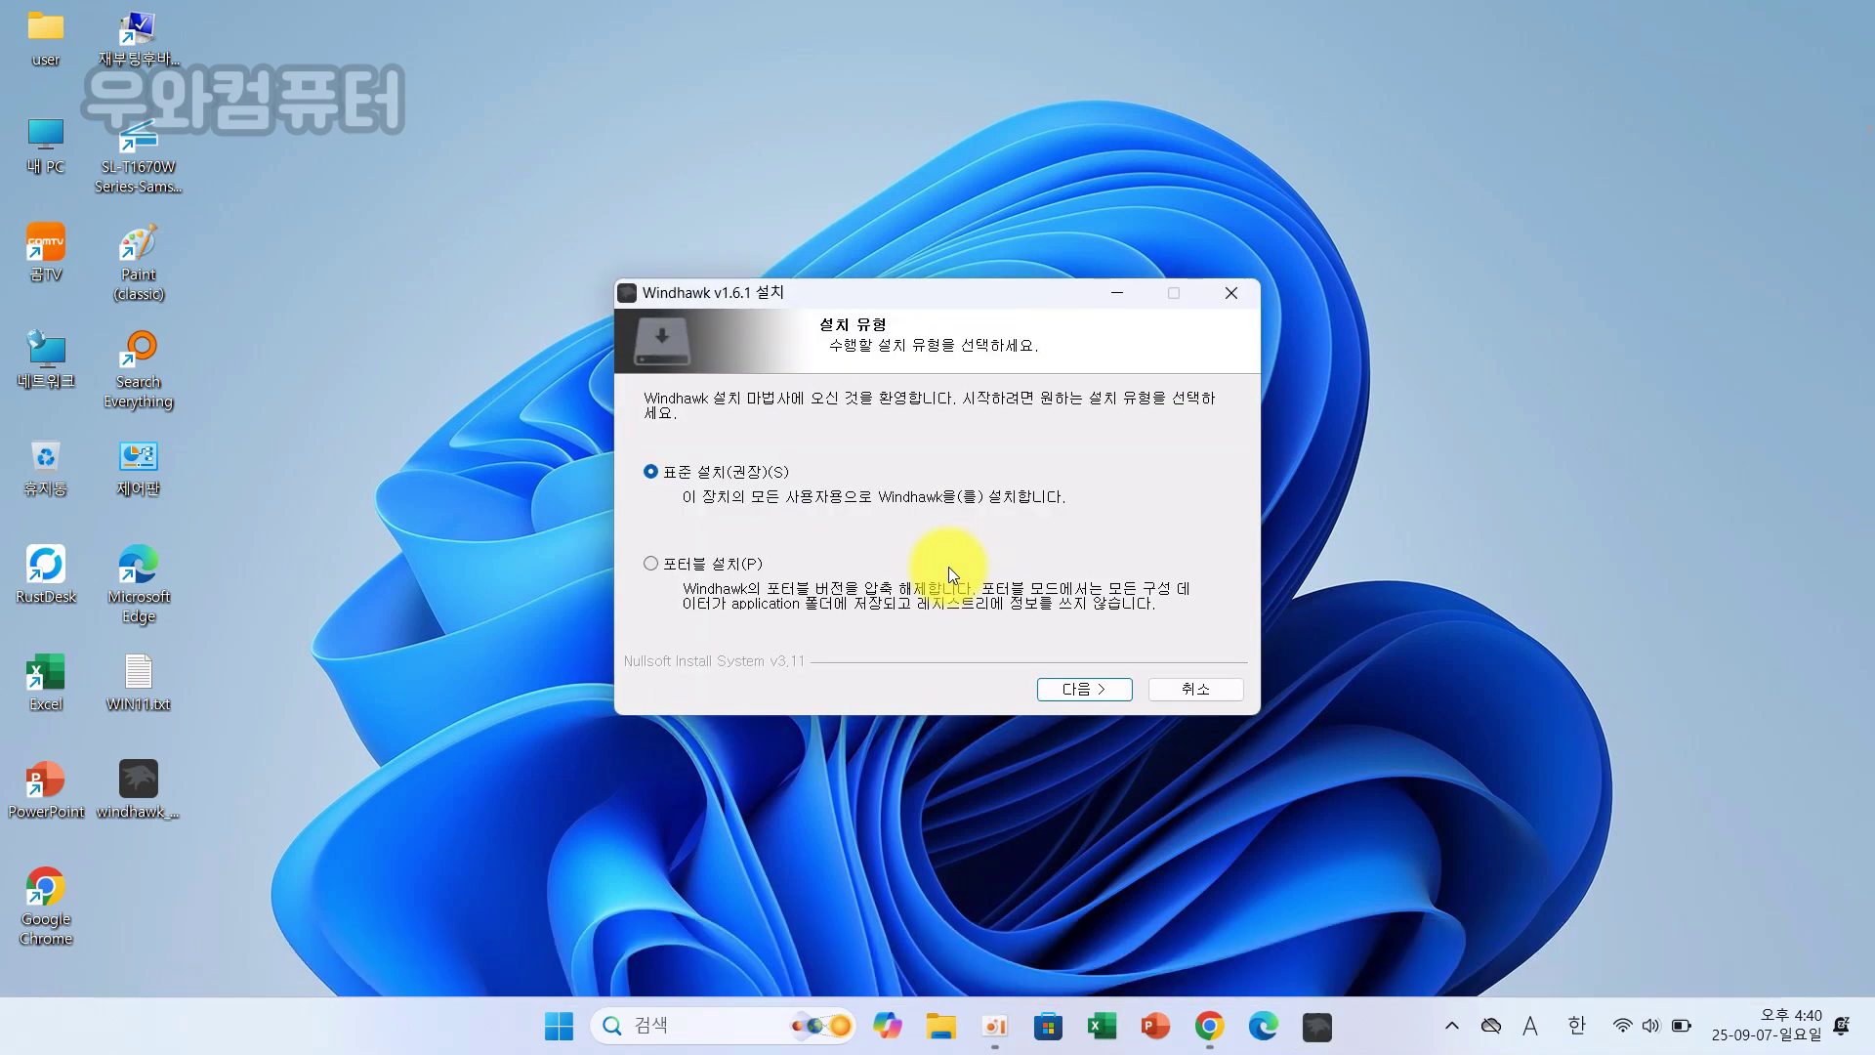
click(1081, 688)
click(1081, 688)
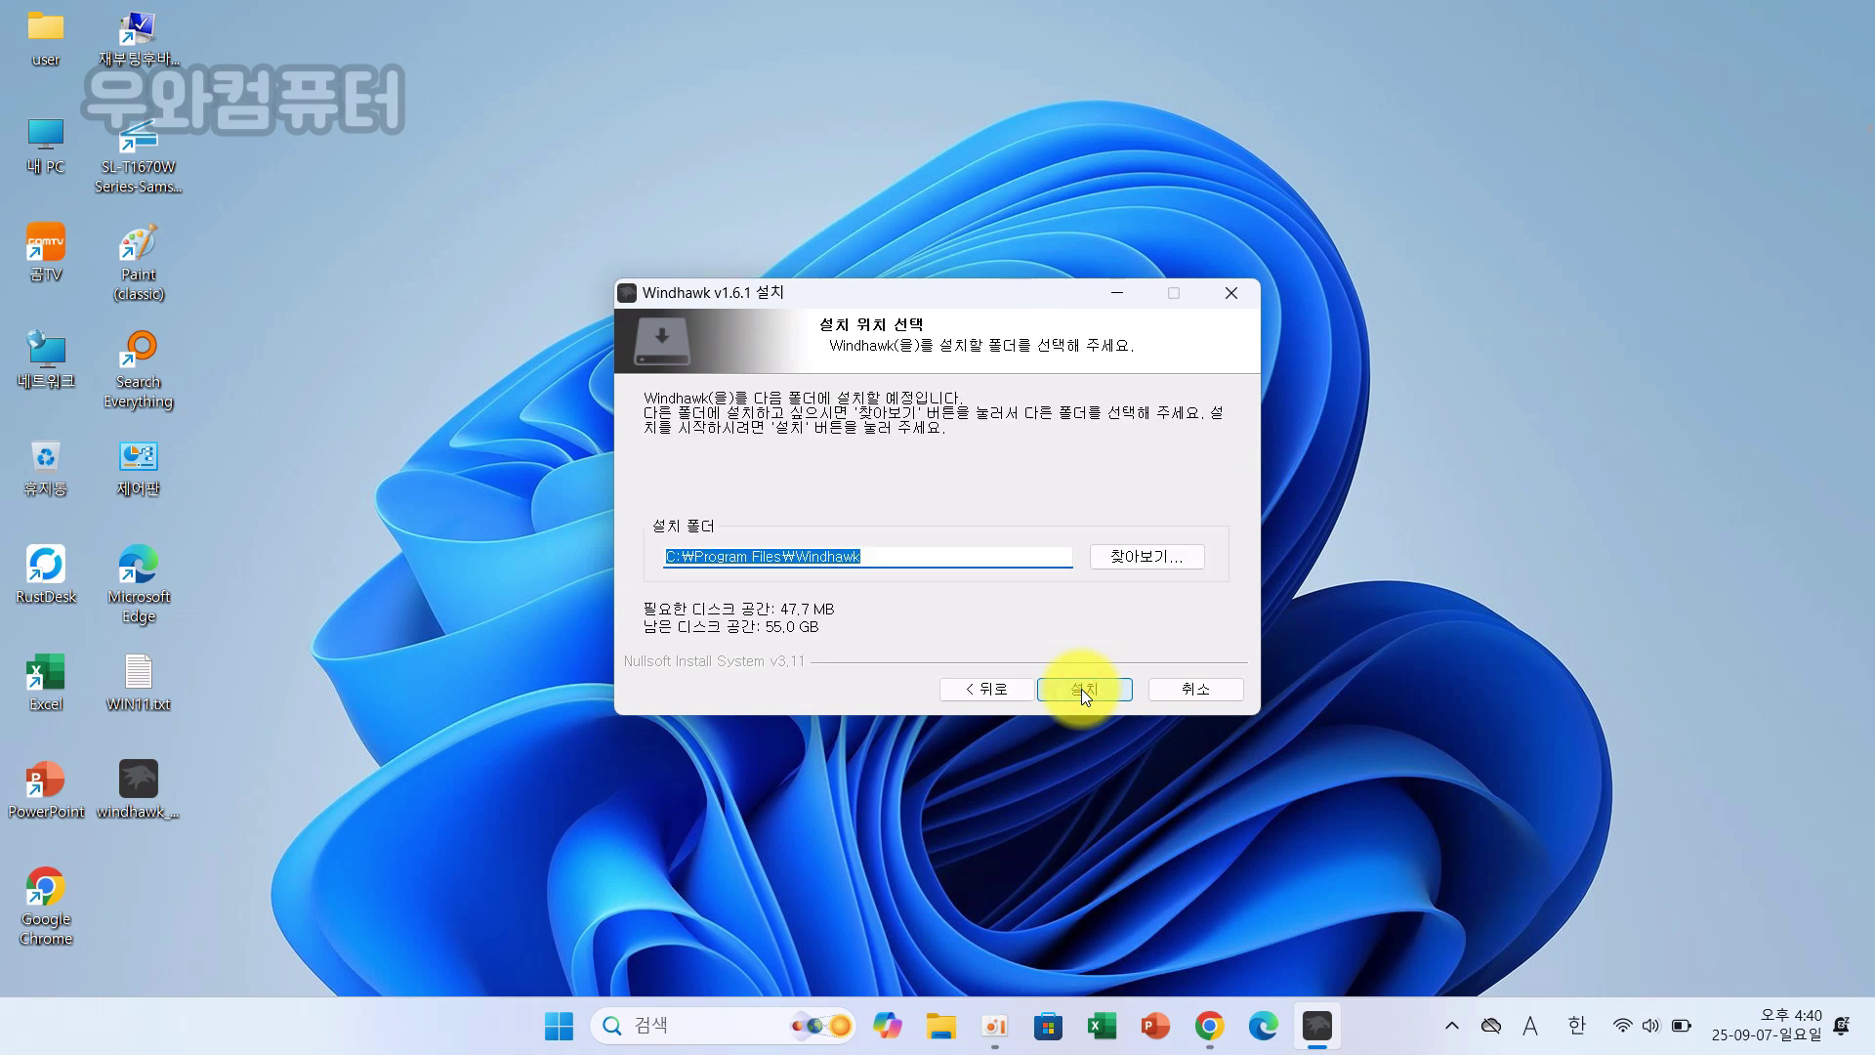
click(1081, 688)
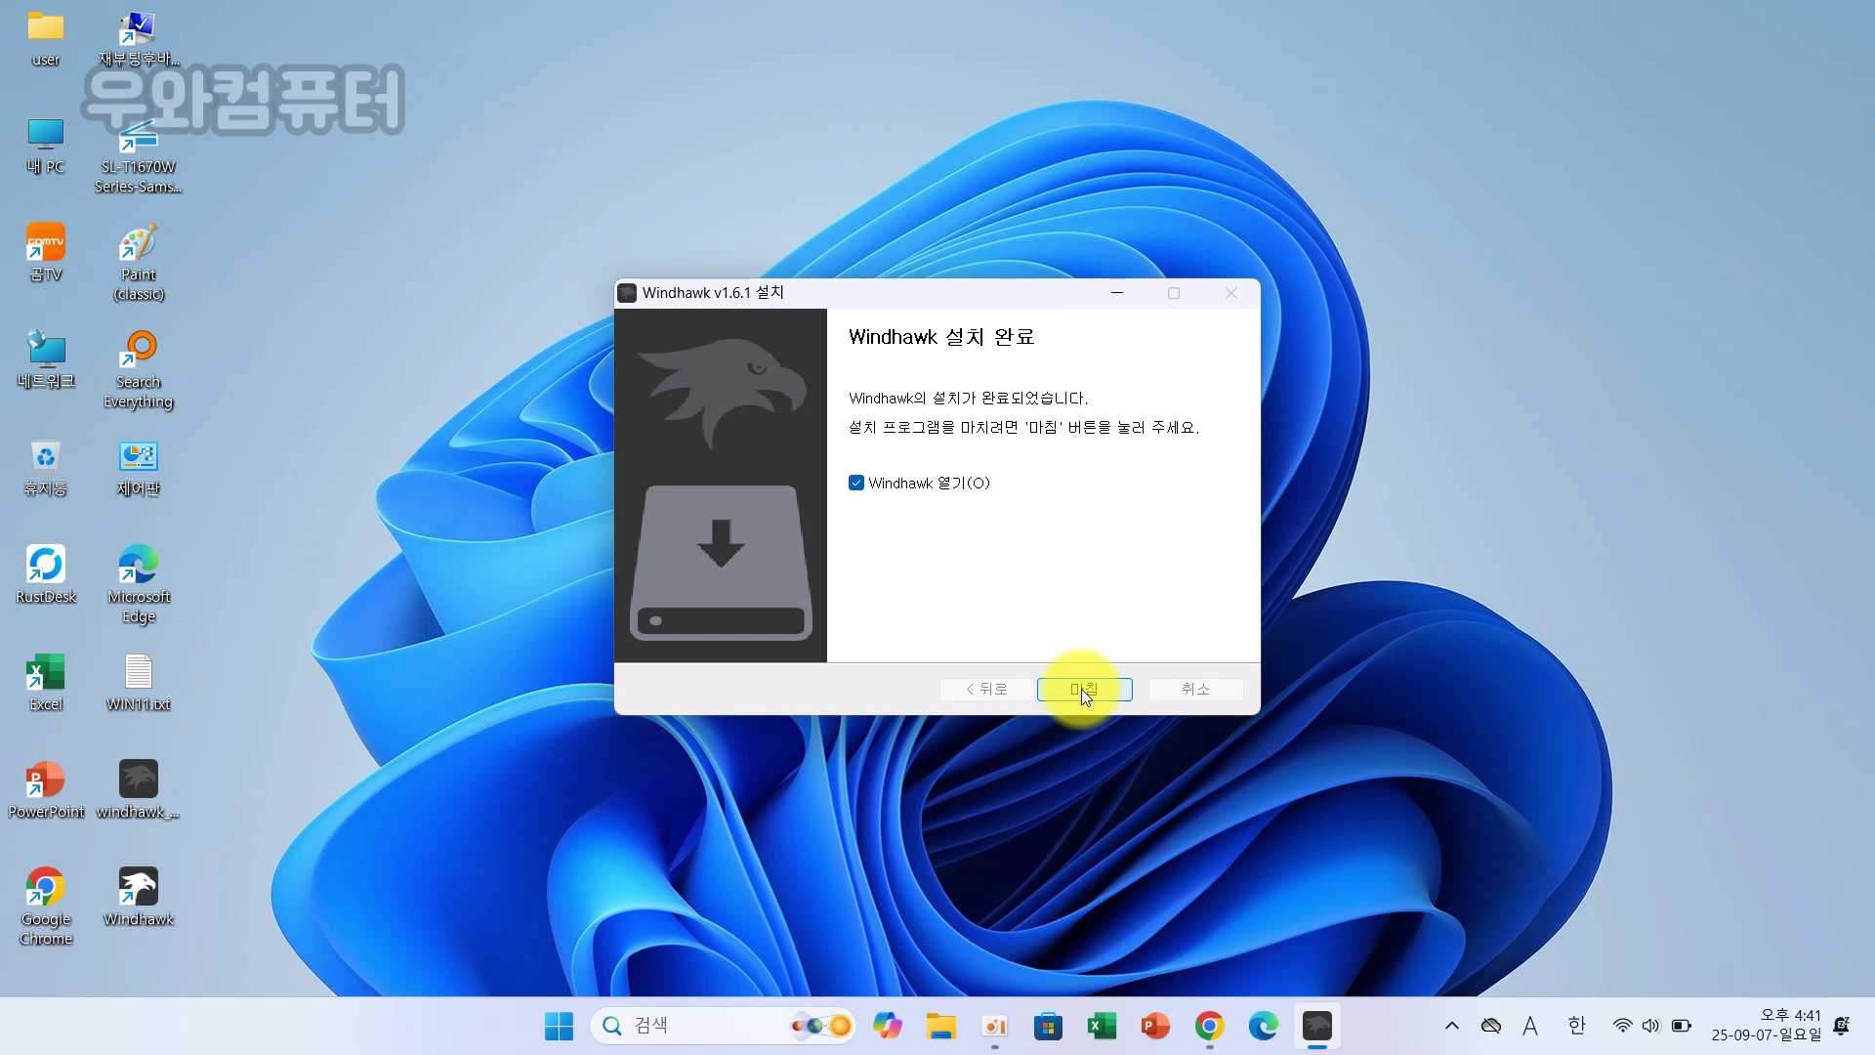
click(1109, 694)
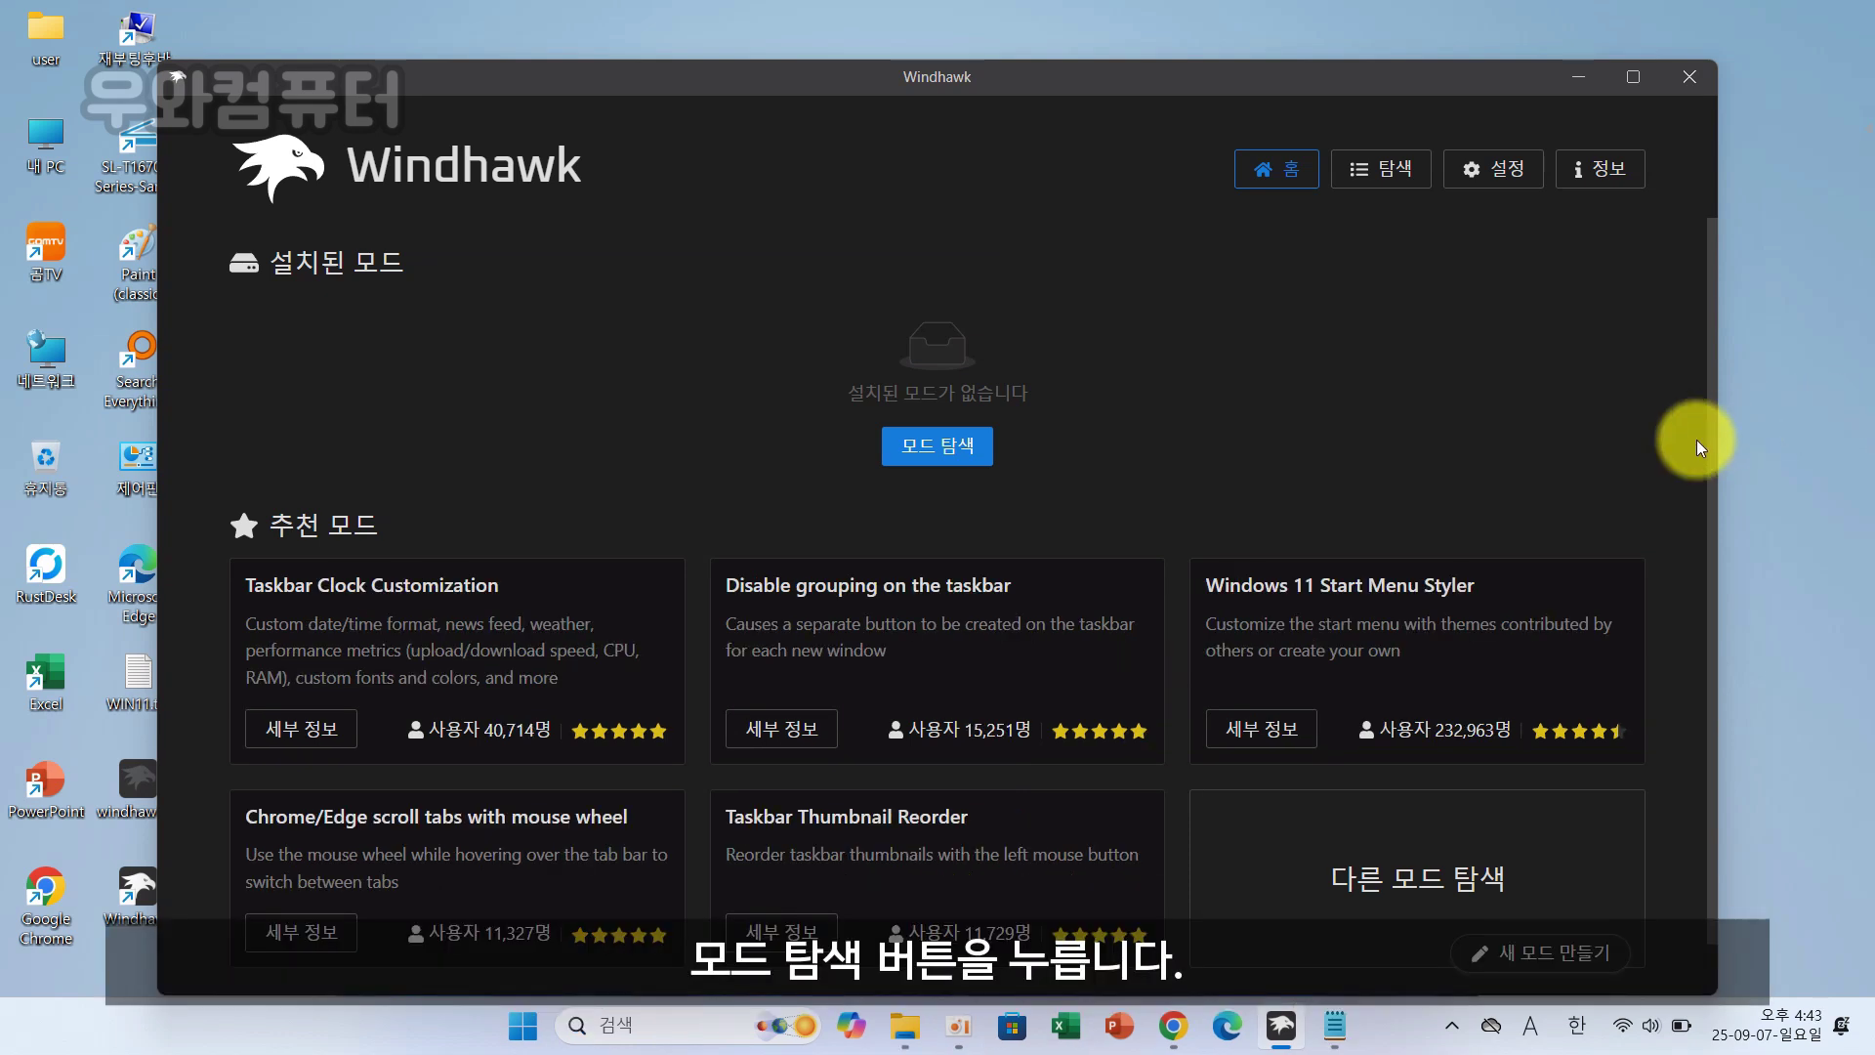
Search the mod catalogue for "Taskbar Height and Icon Size" and install that mod, accepting the risk.
click(944, 449)
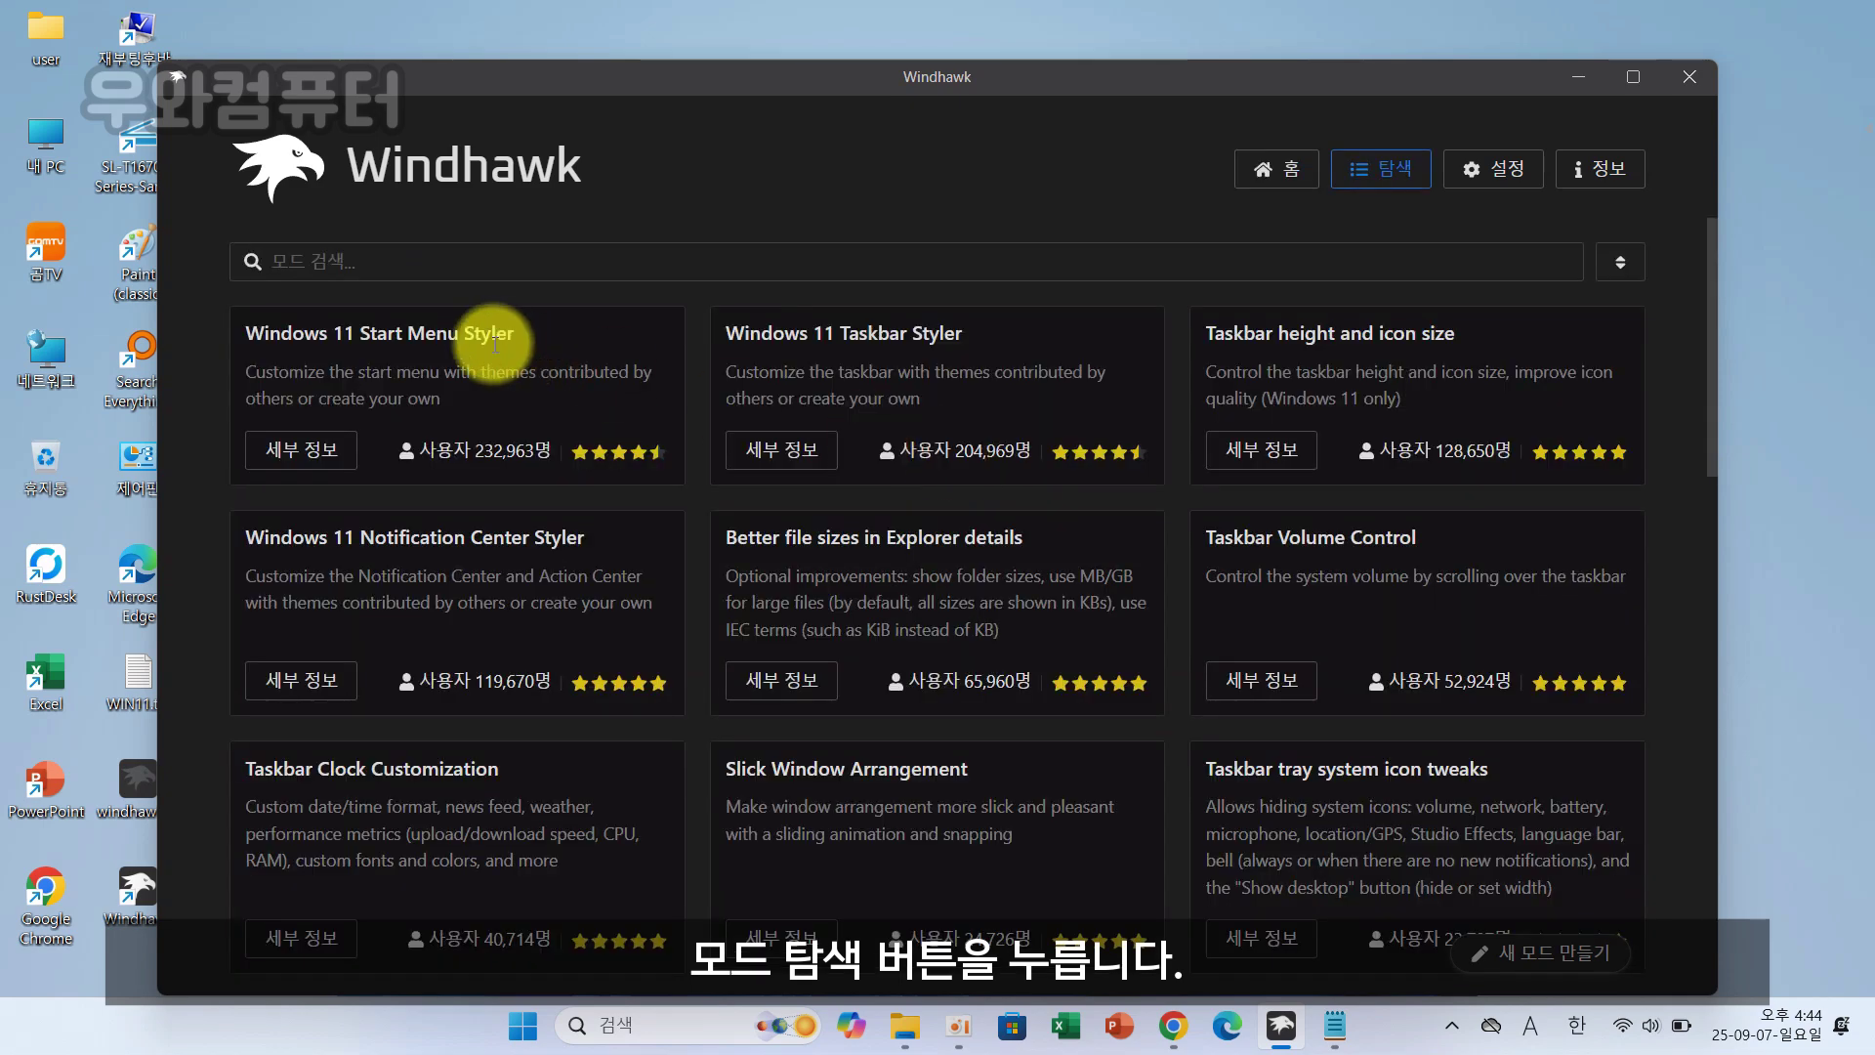
click(341, 262)
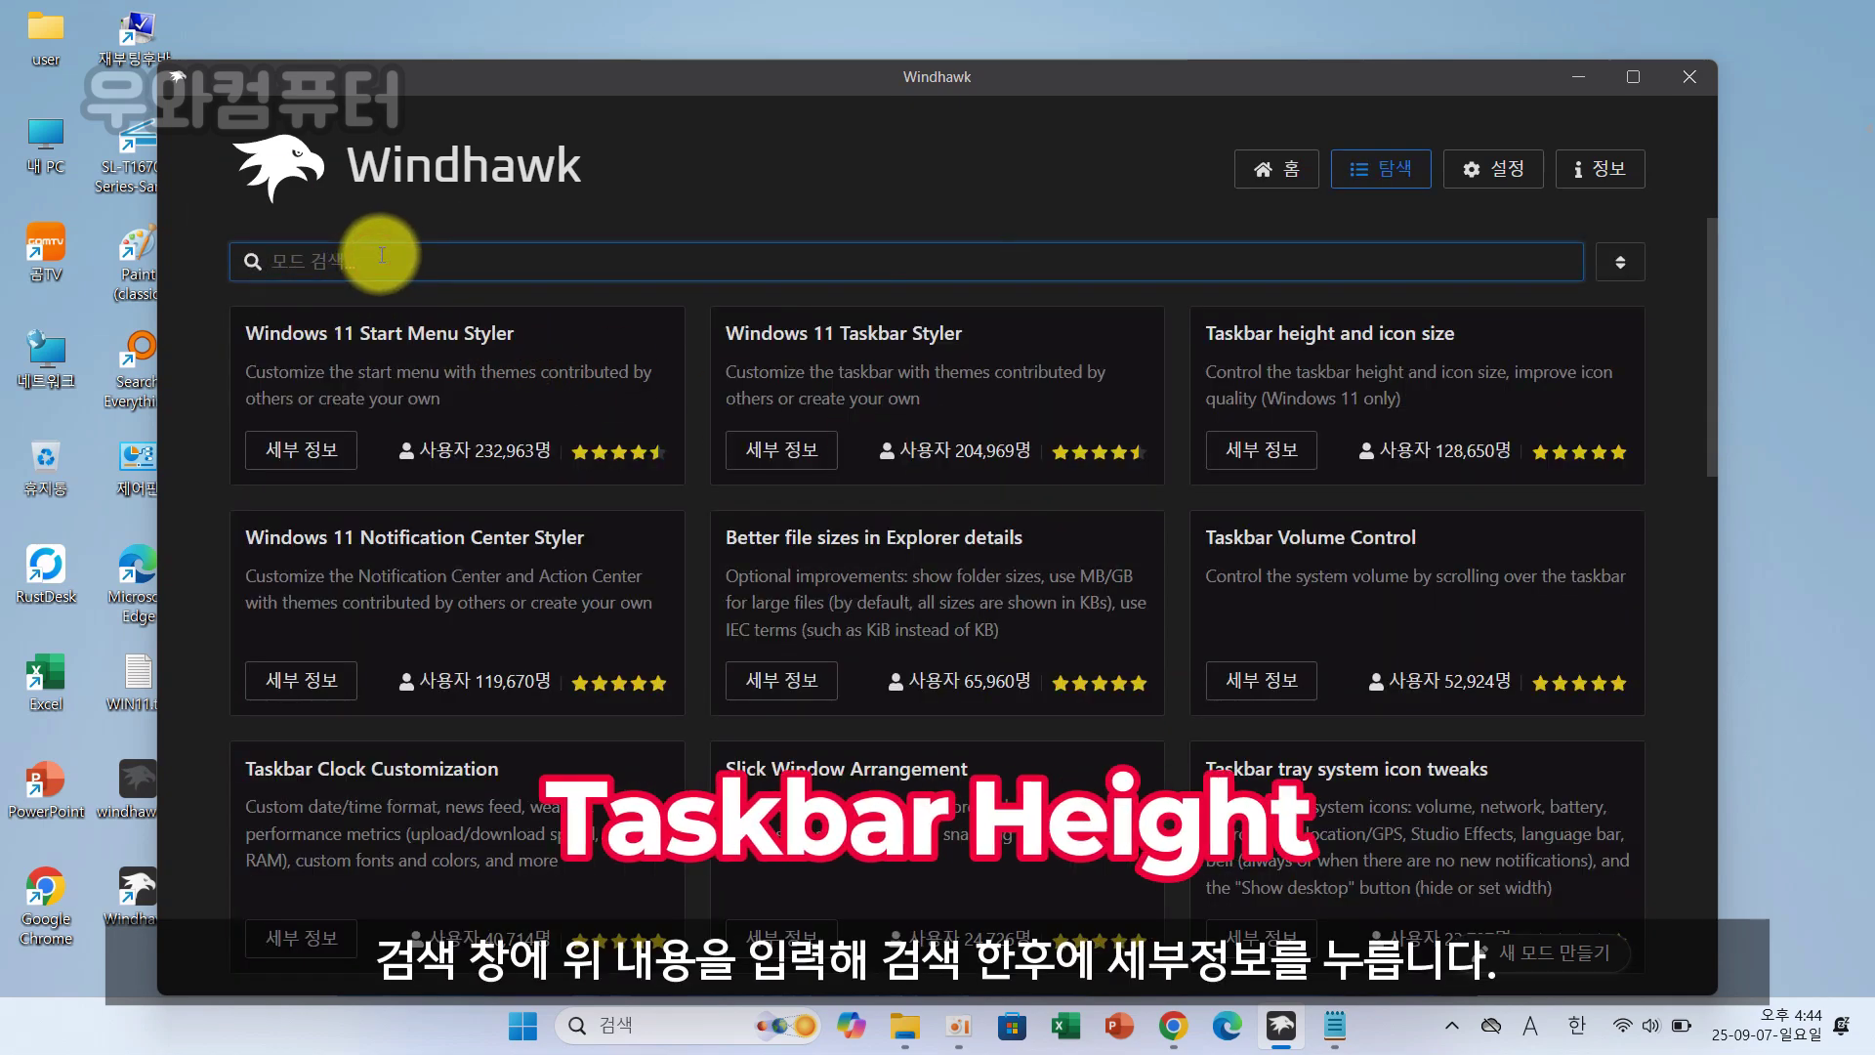
text(Taskbar Height and Icon Size)
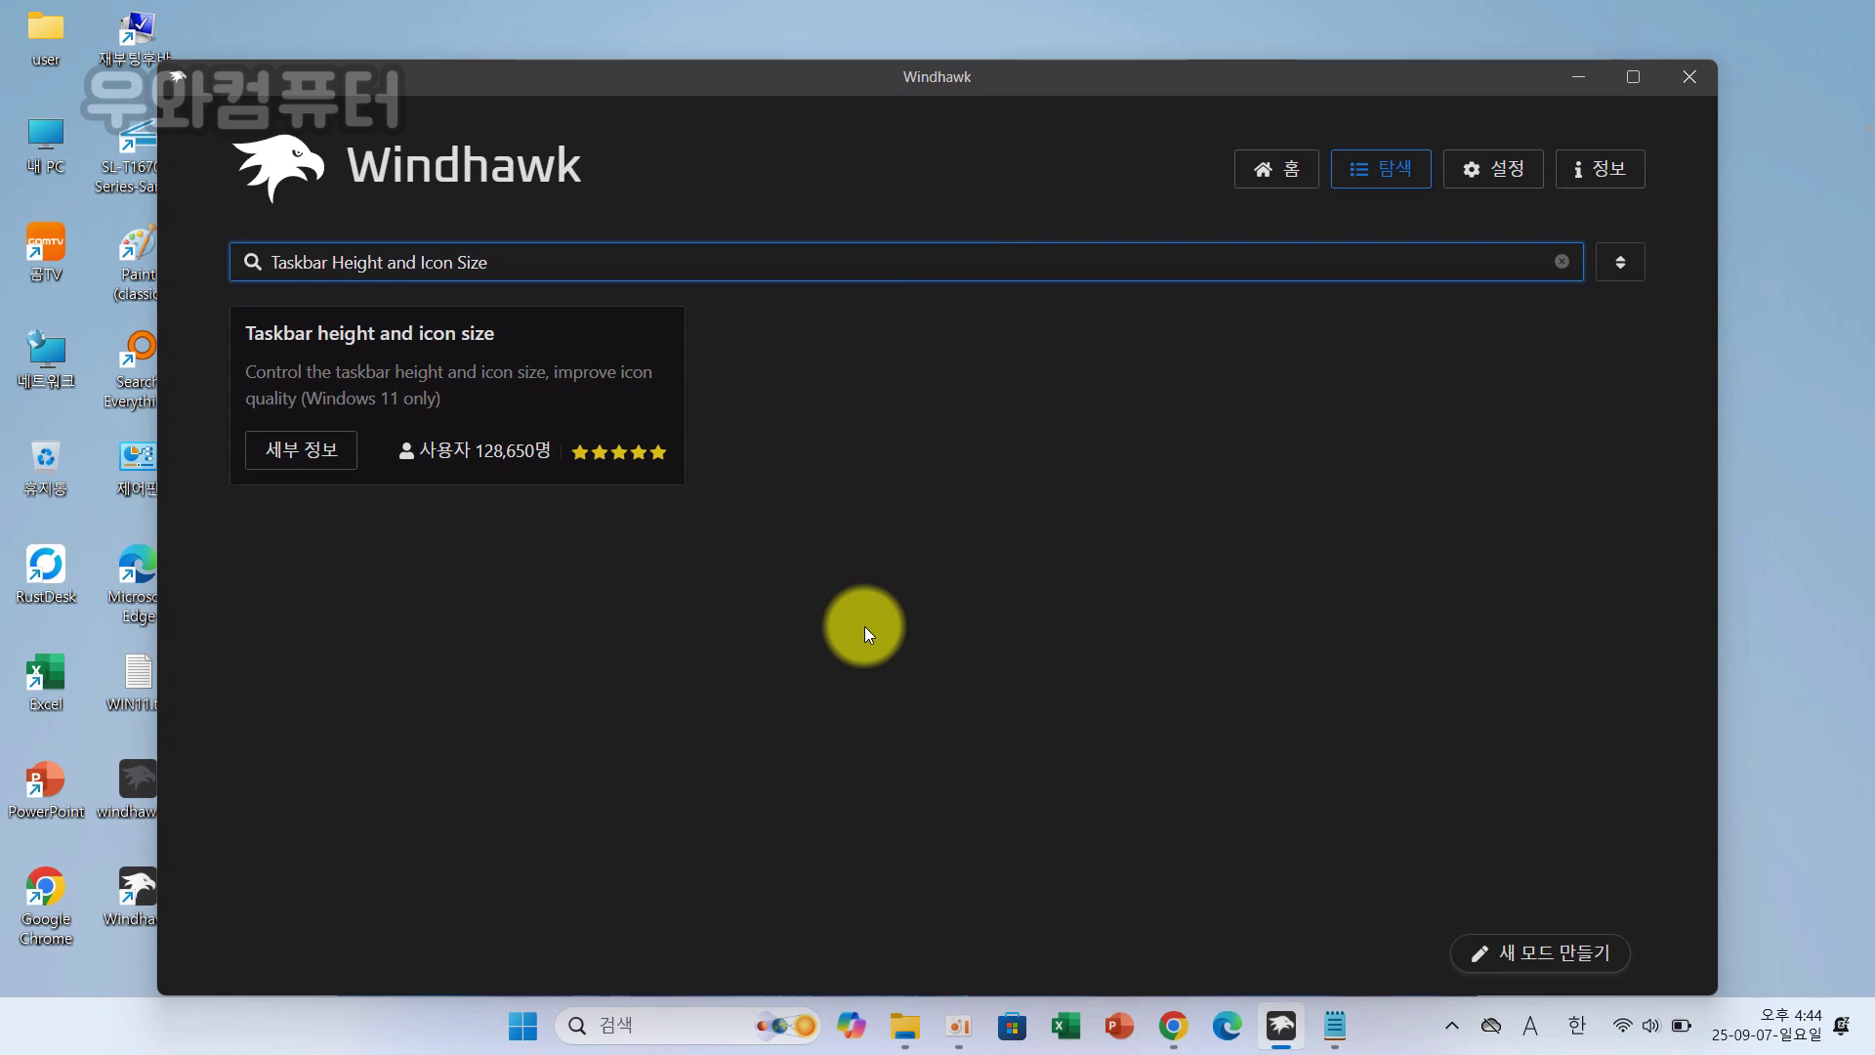
click(300, 449)
click(342, 375)
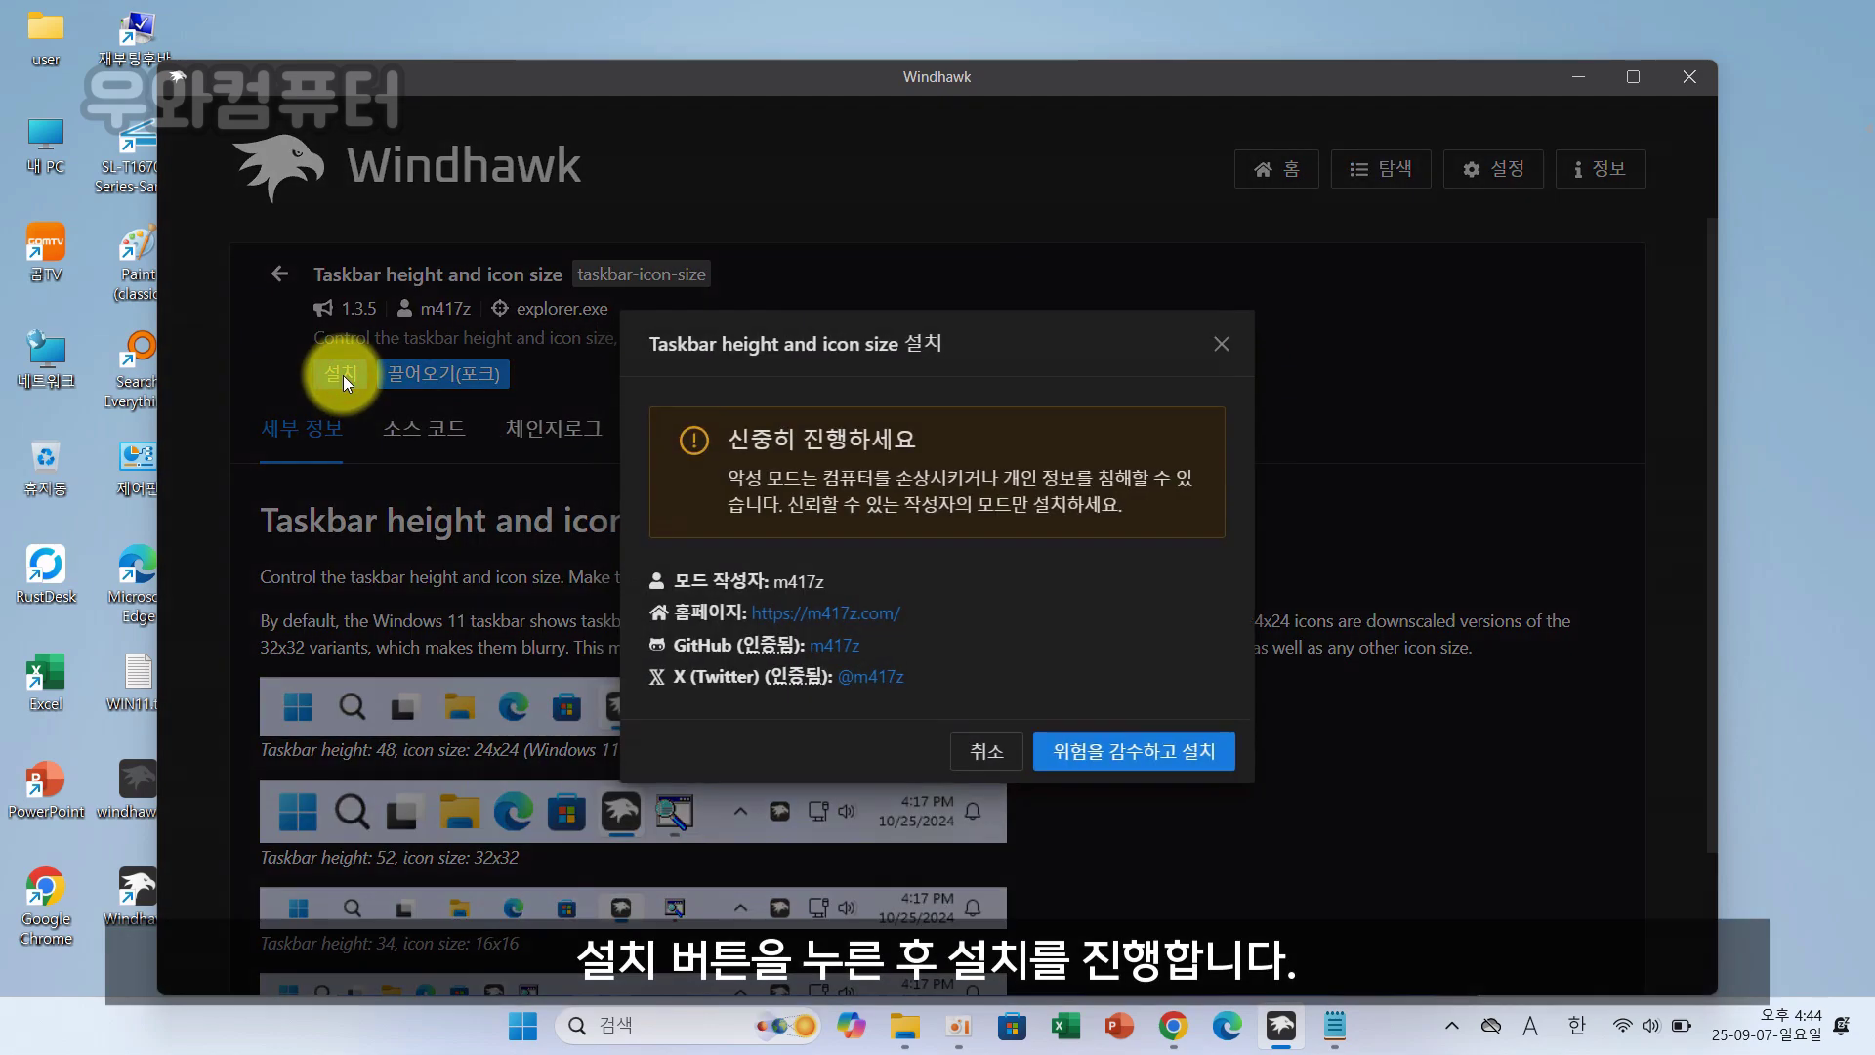
click(1158, 752)
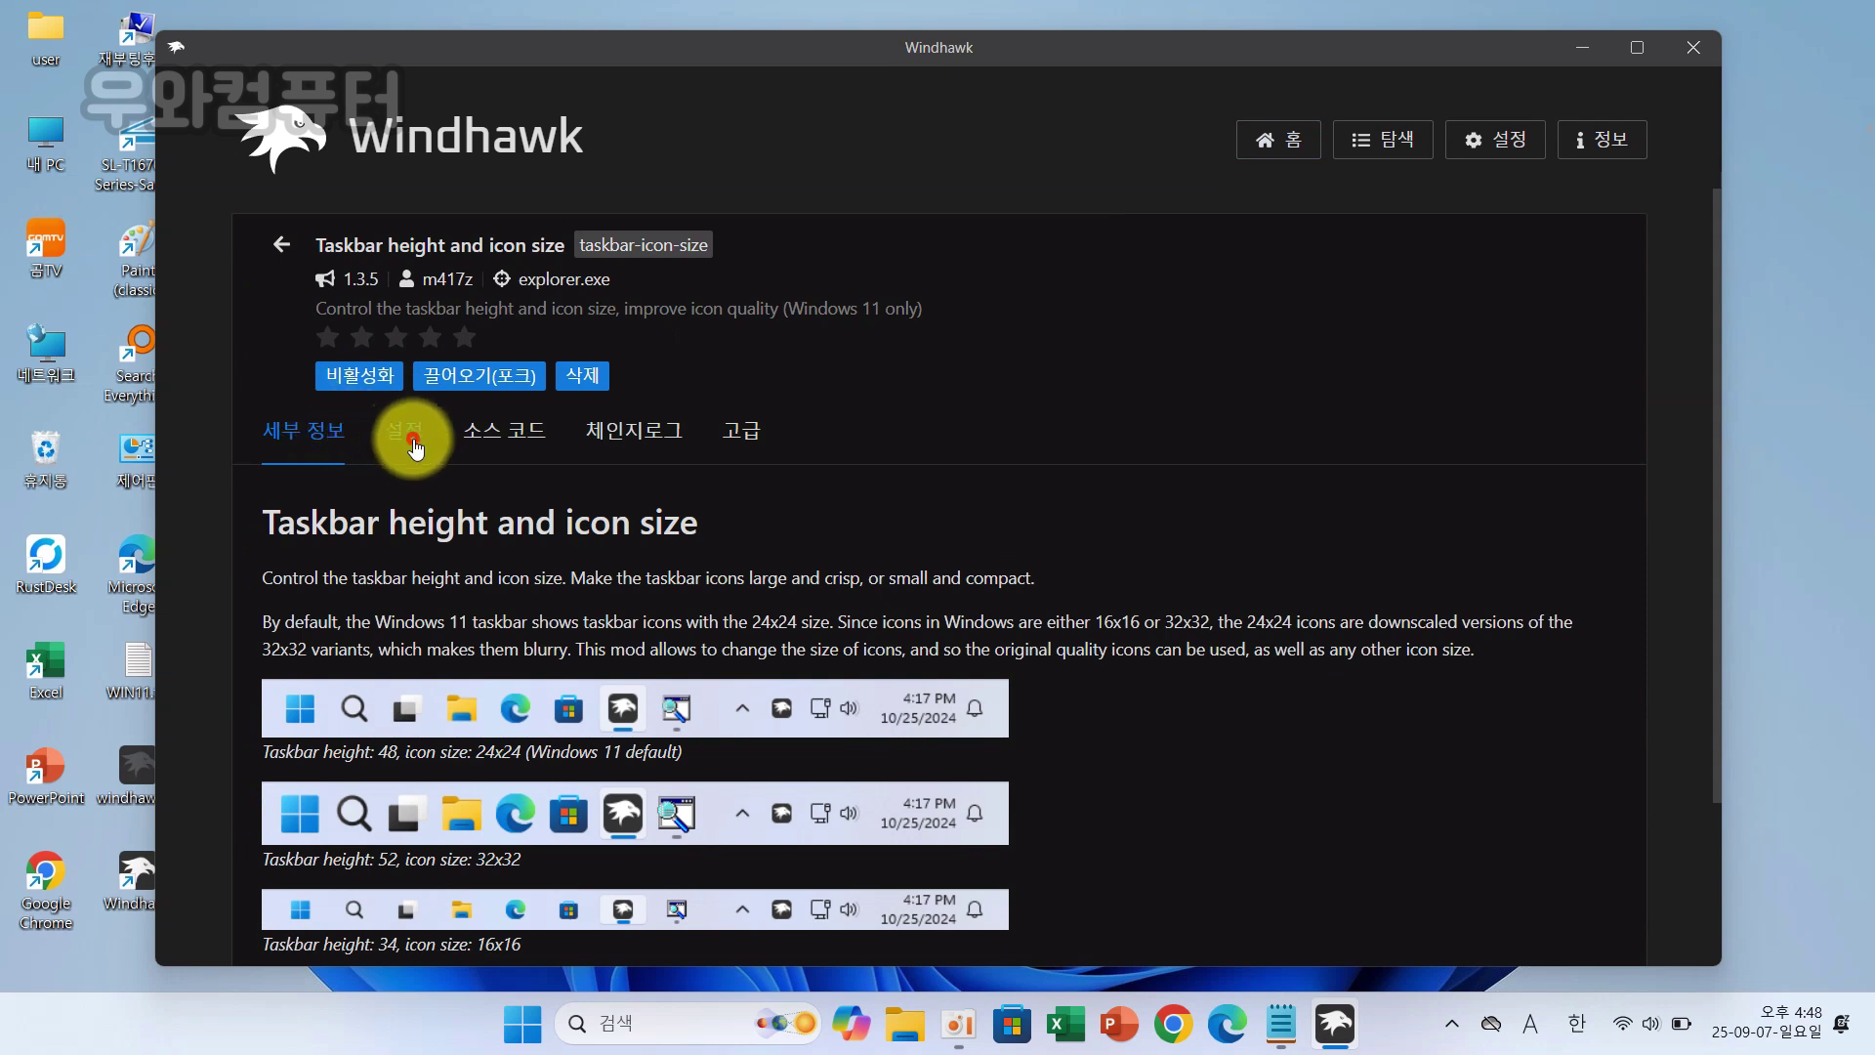
In the mod's settings, set Taskbar height to 40 and Icon size to 18.
click(415, 447)
scroll(686, 350, down, 3)
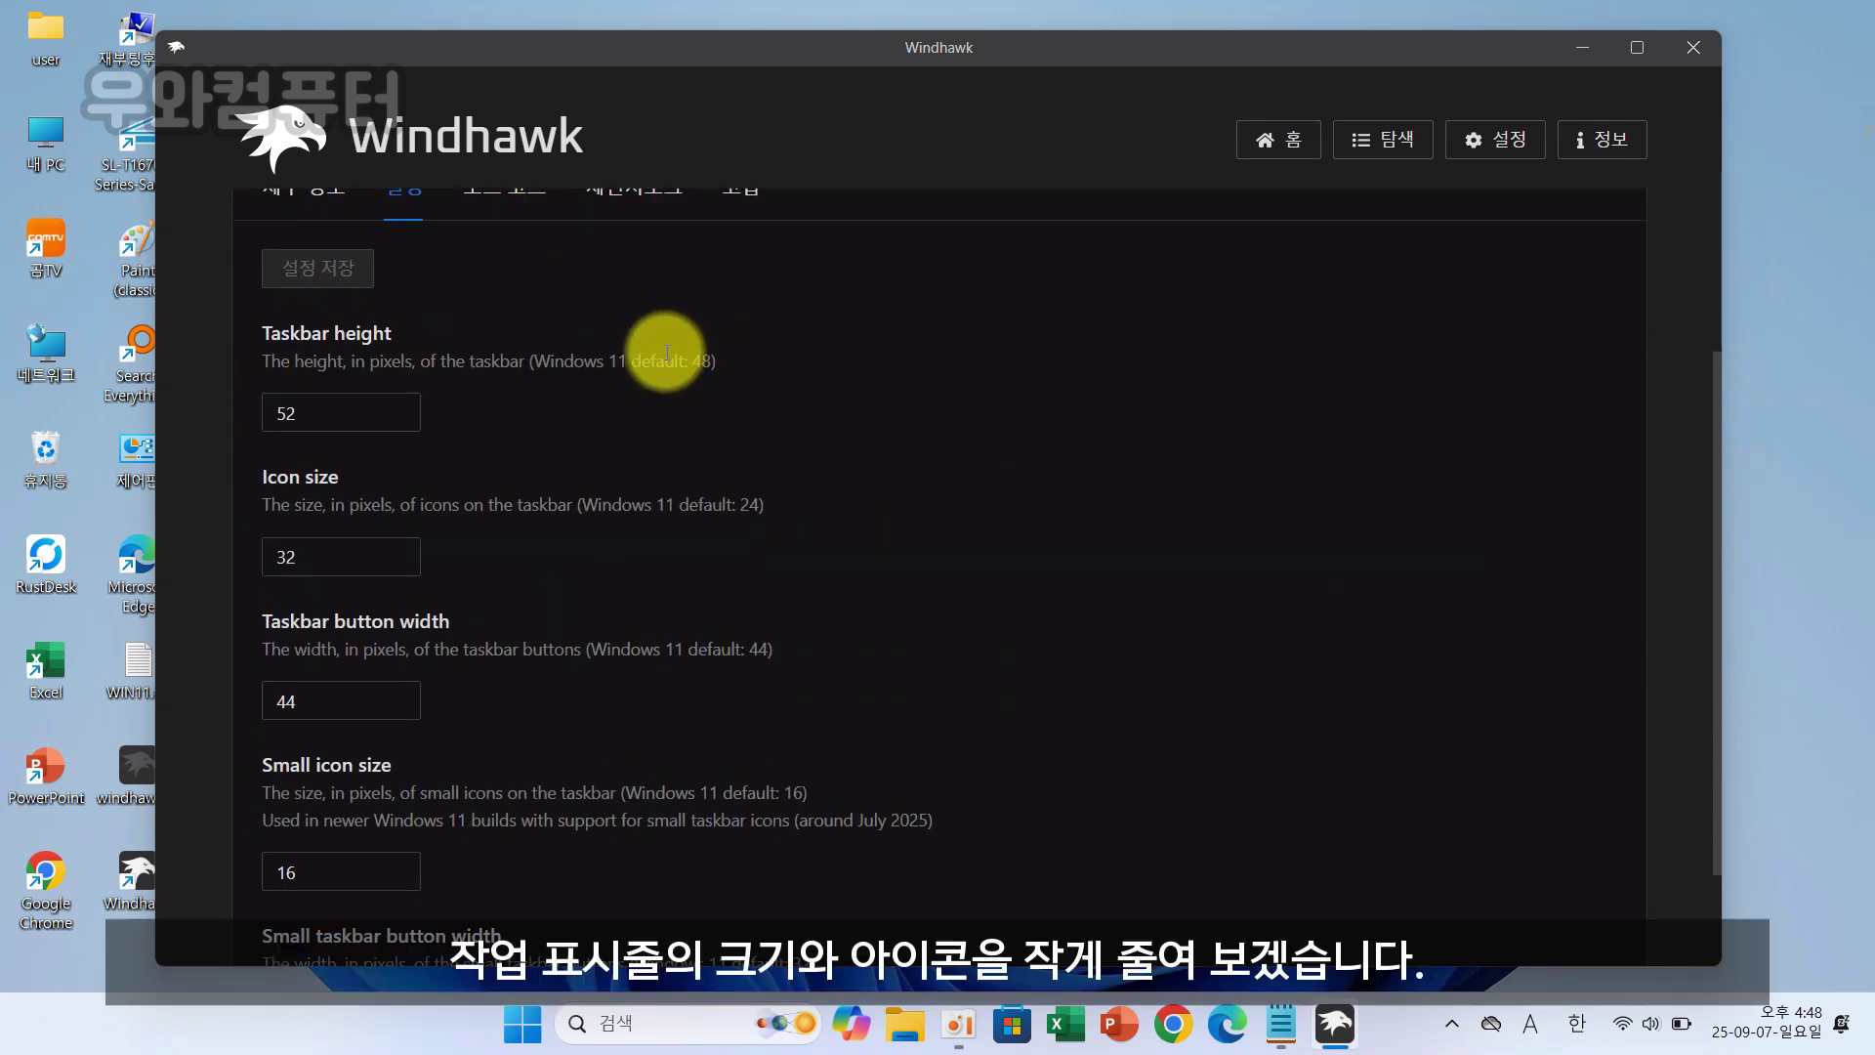
scroll(615, 385, down, 1)
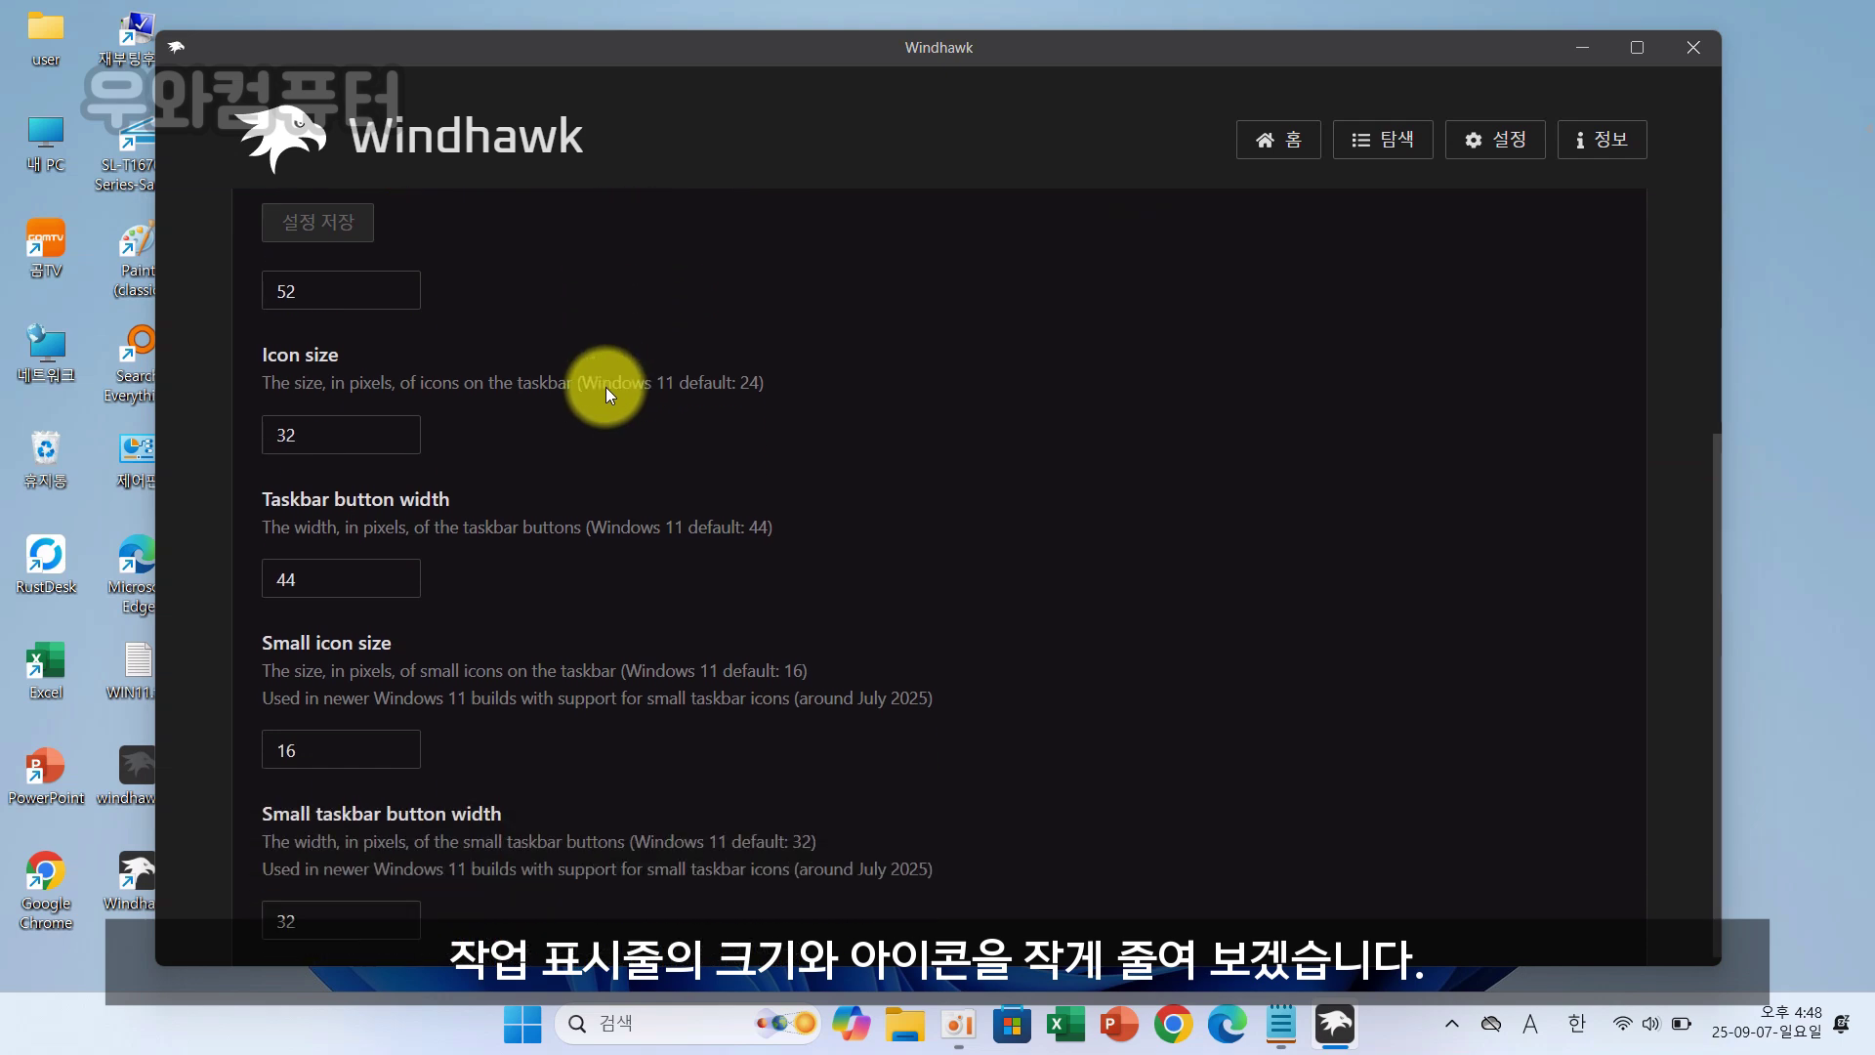
scroll(599, 386, up, 1)
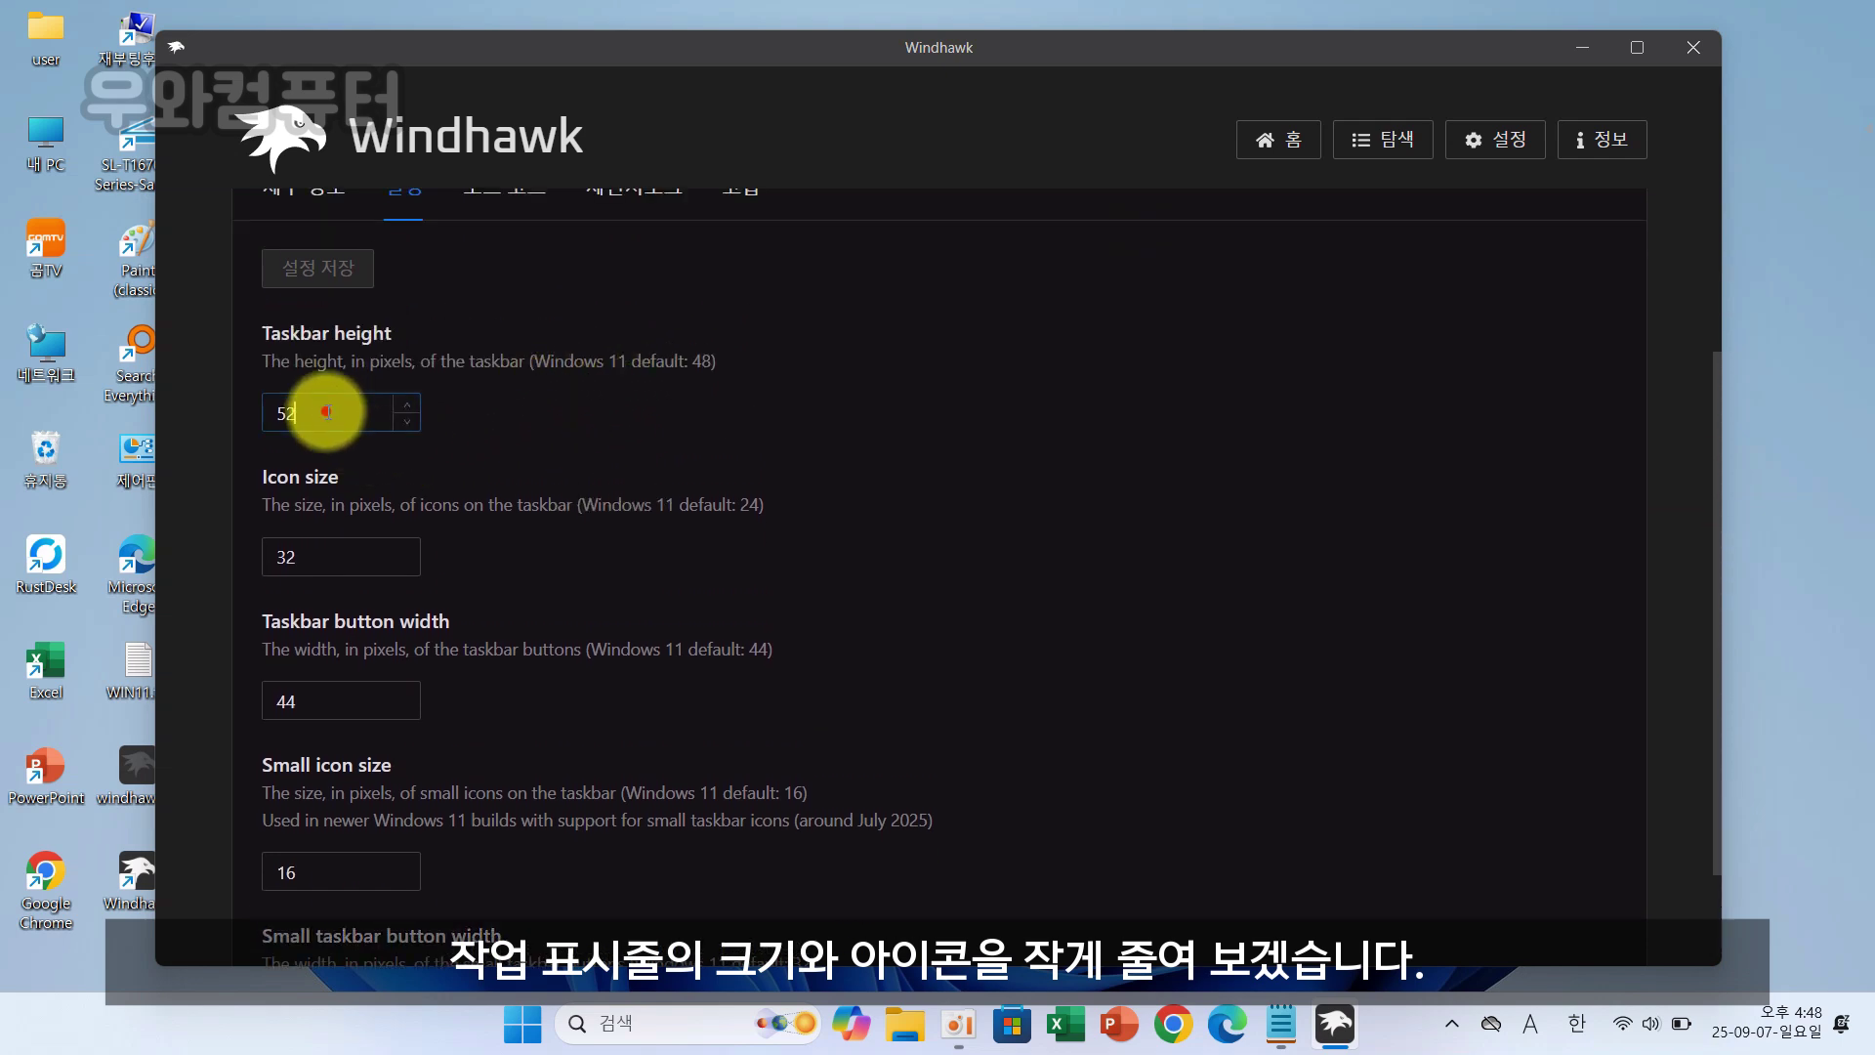
double_click(332, 411)
text(4)
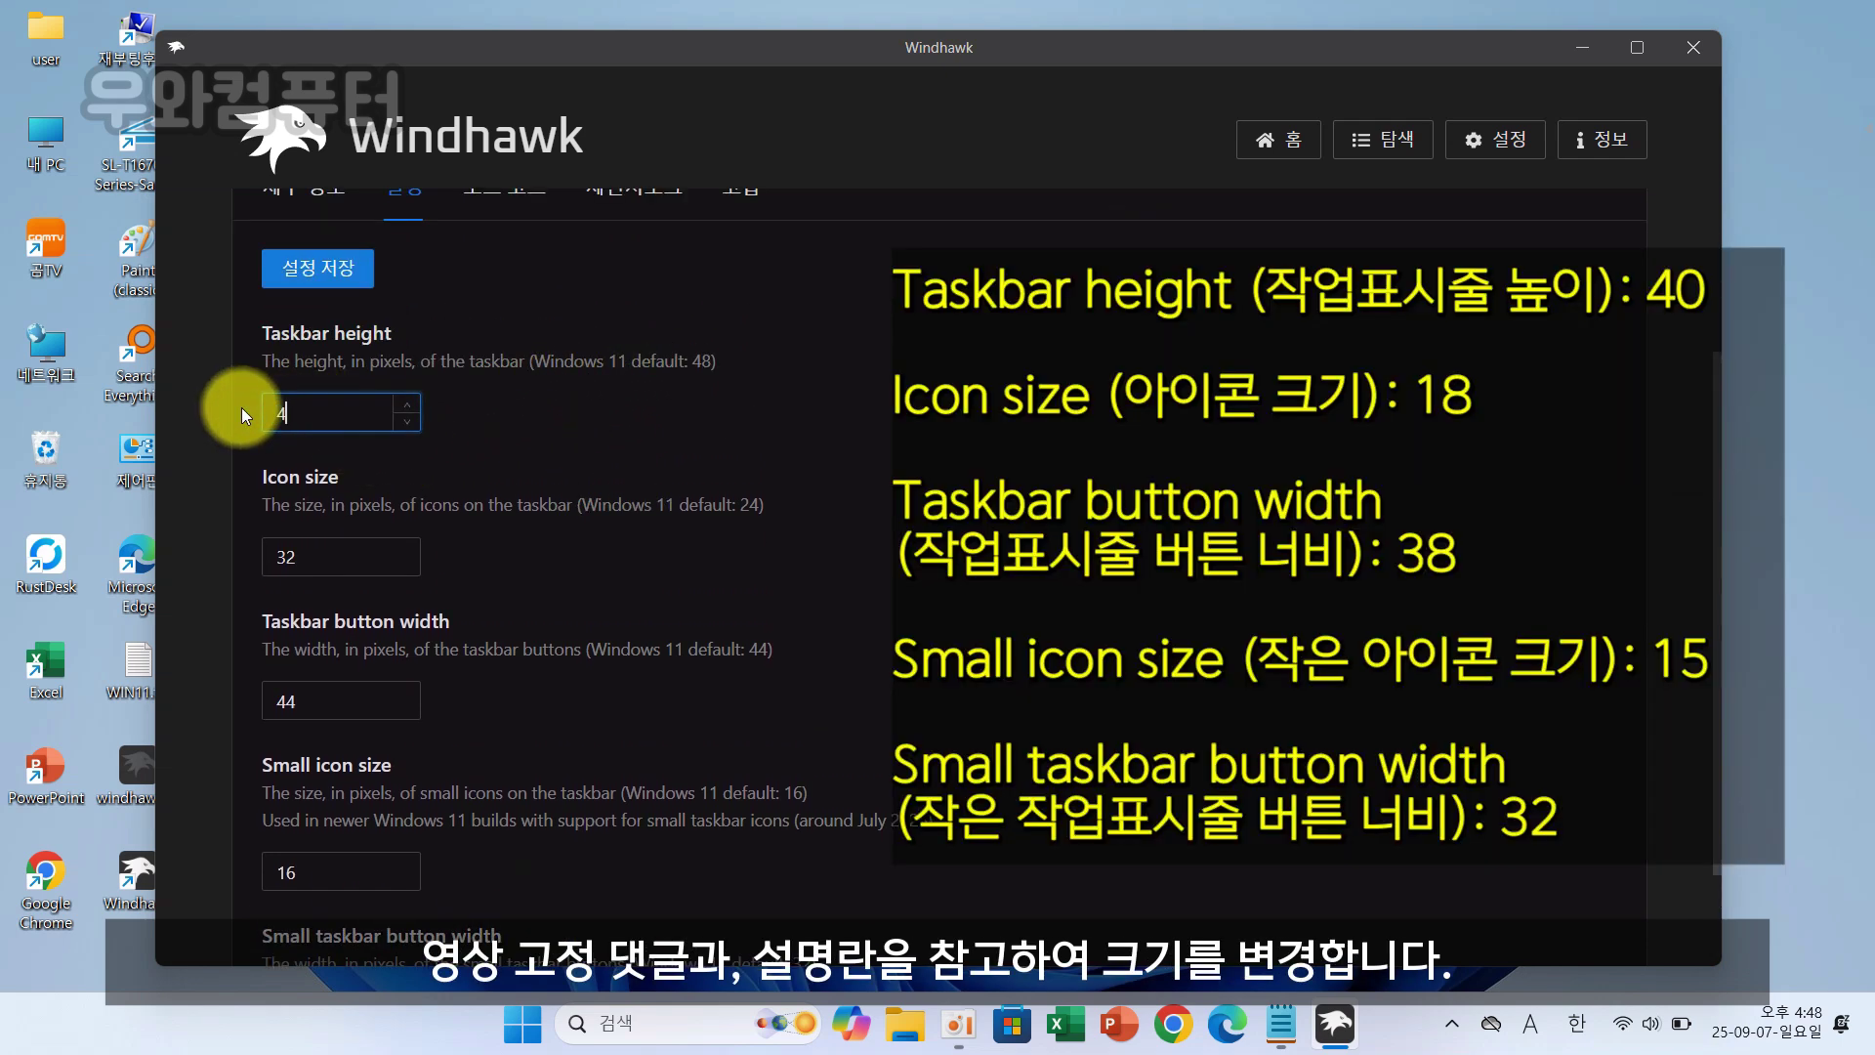
text(0)
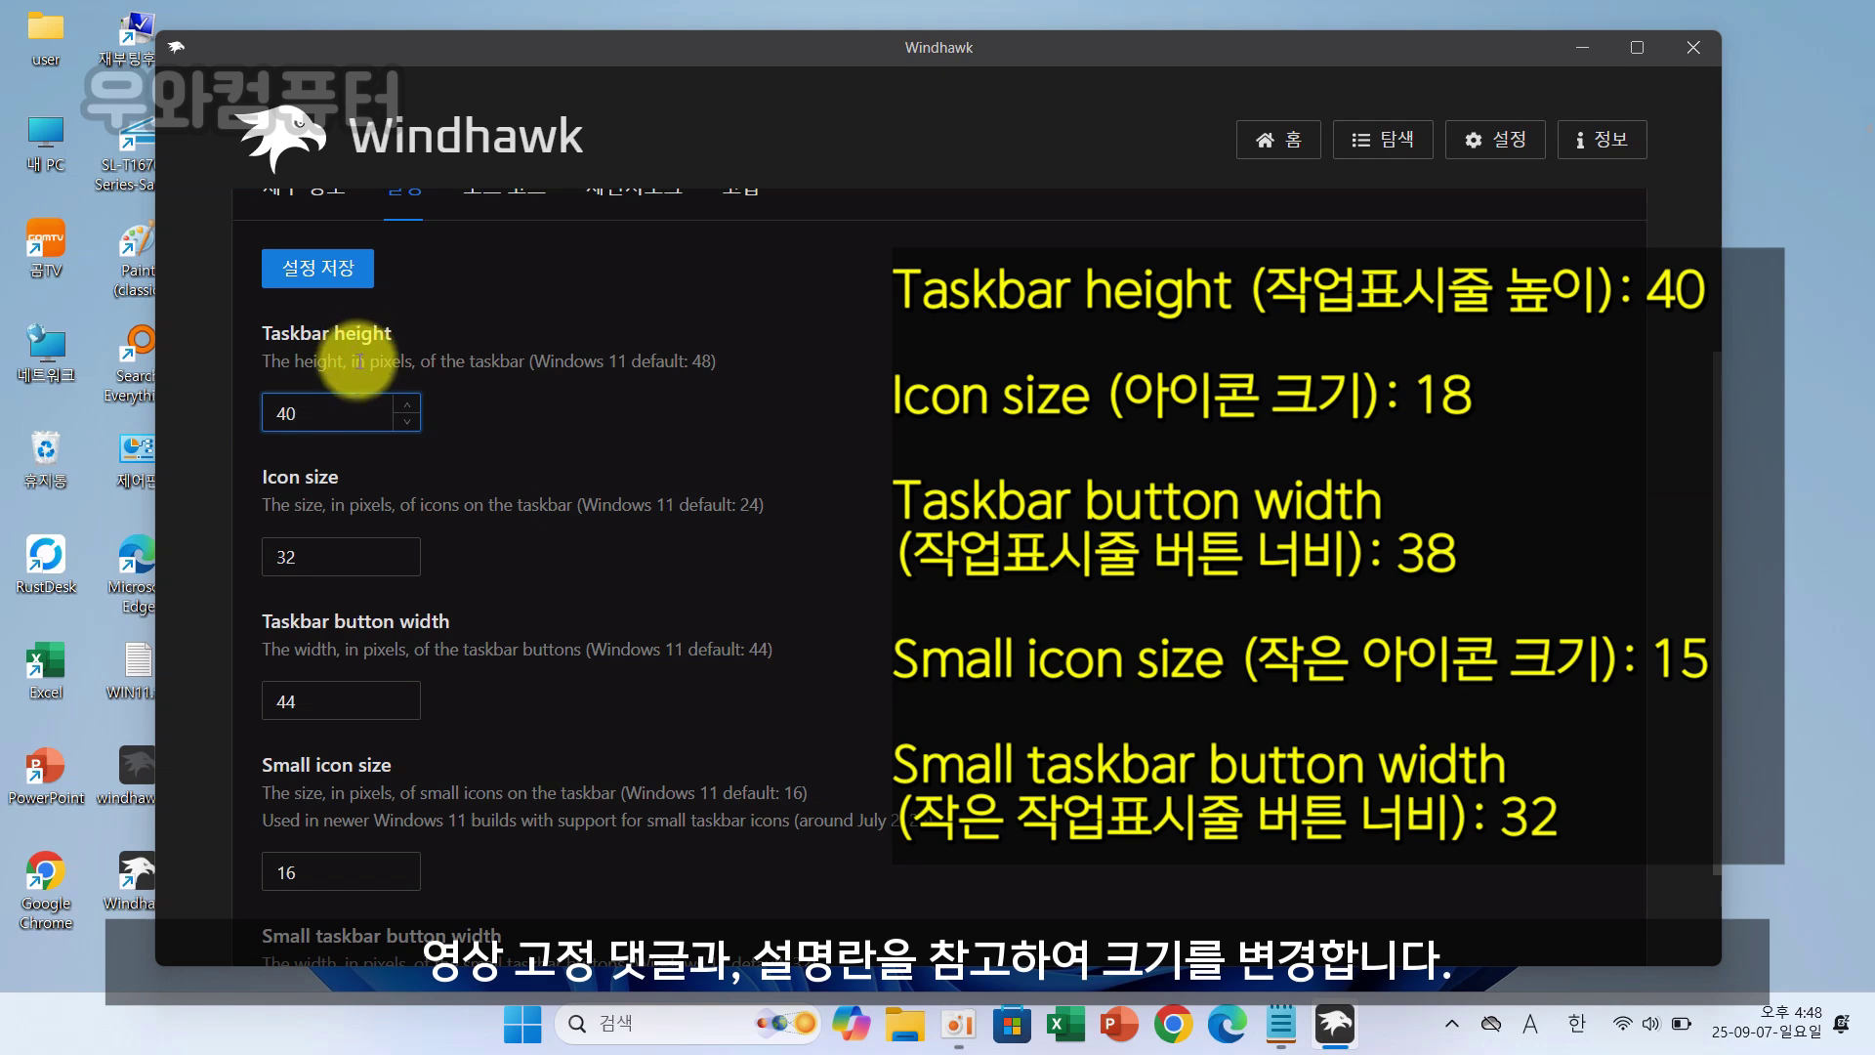
double_click(266, 558)
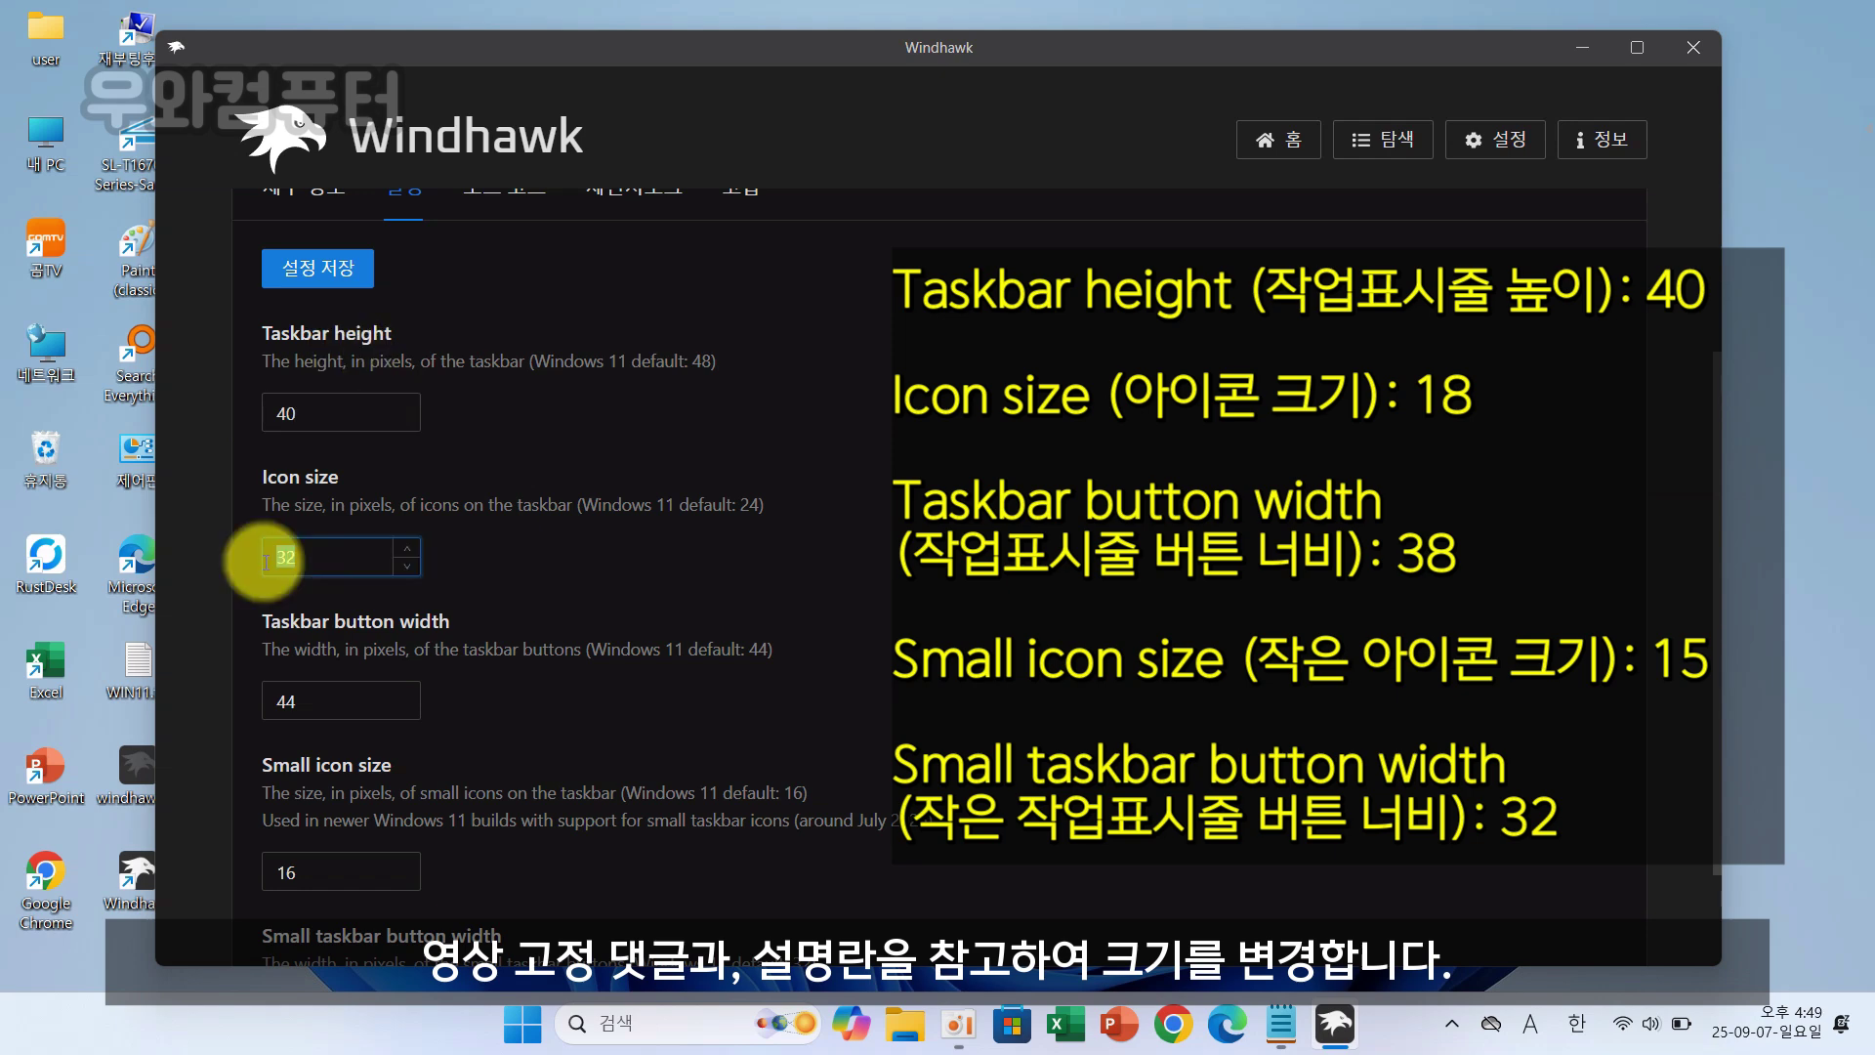
text(18)
Set Taskbar button width to 38 and Small icon size to 15, and save the mod's settings.
double_click(332, 700)
text(3)
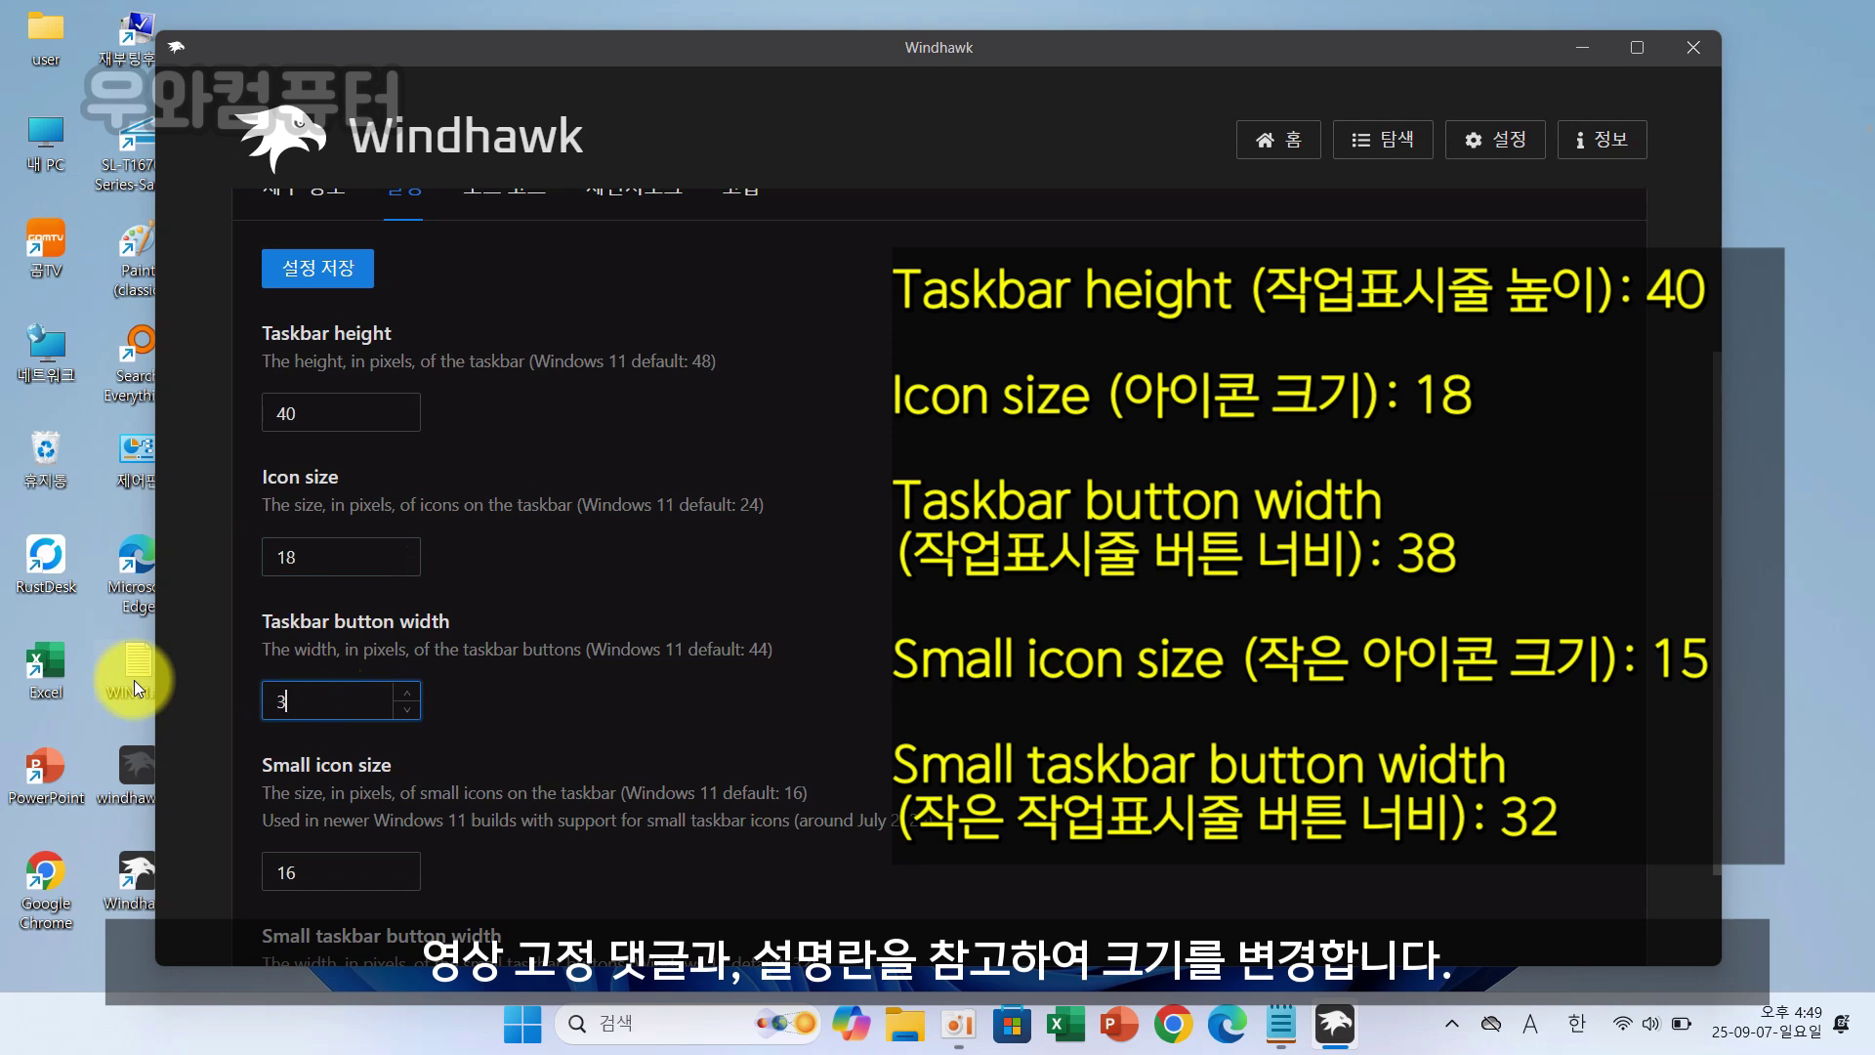
text(8)
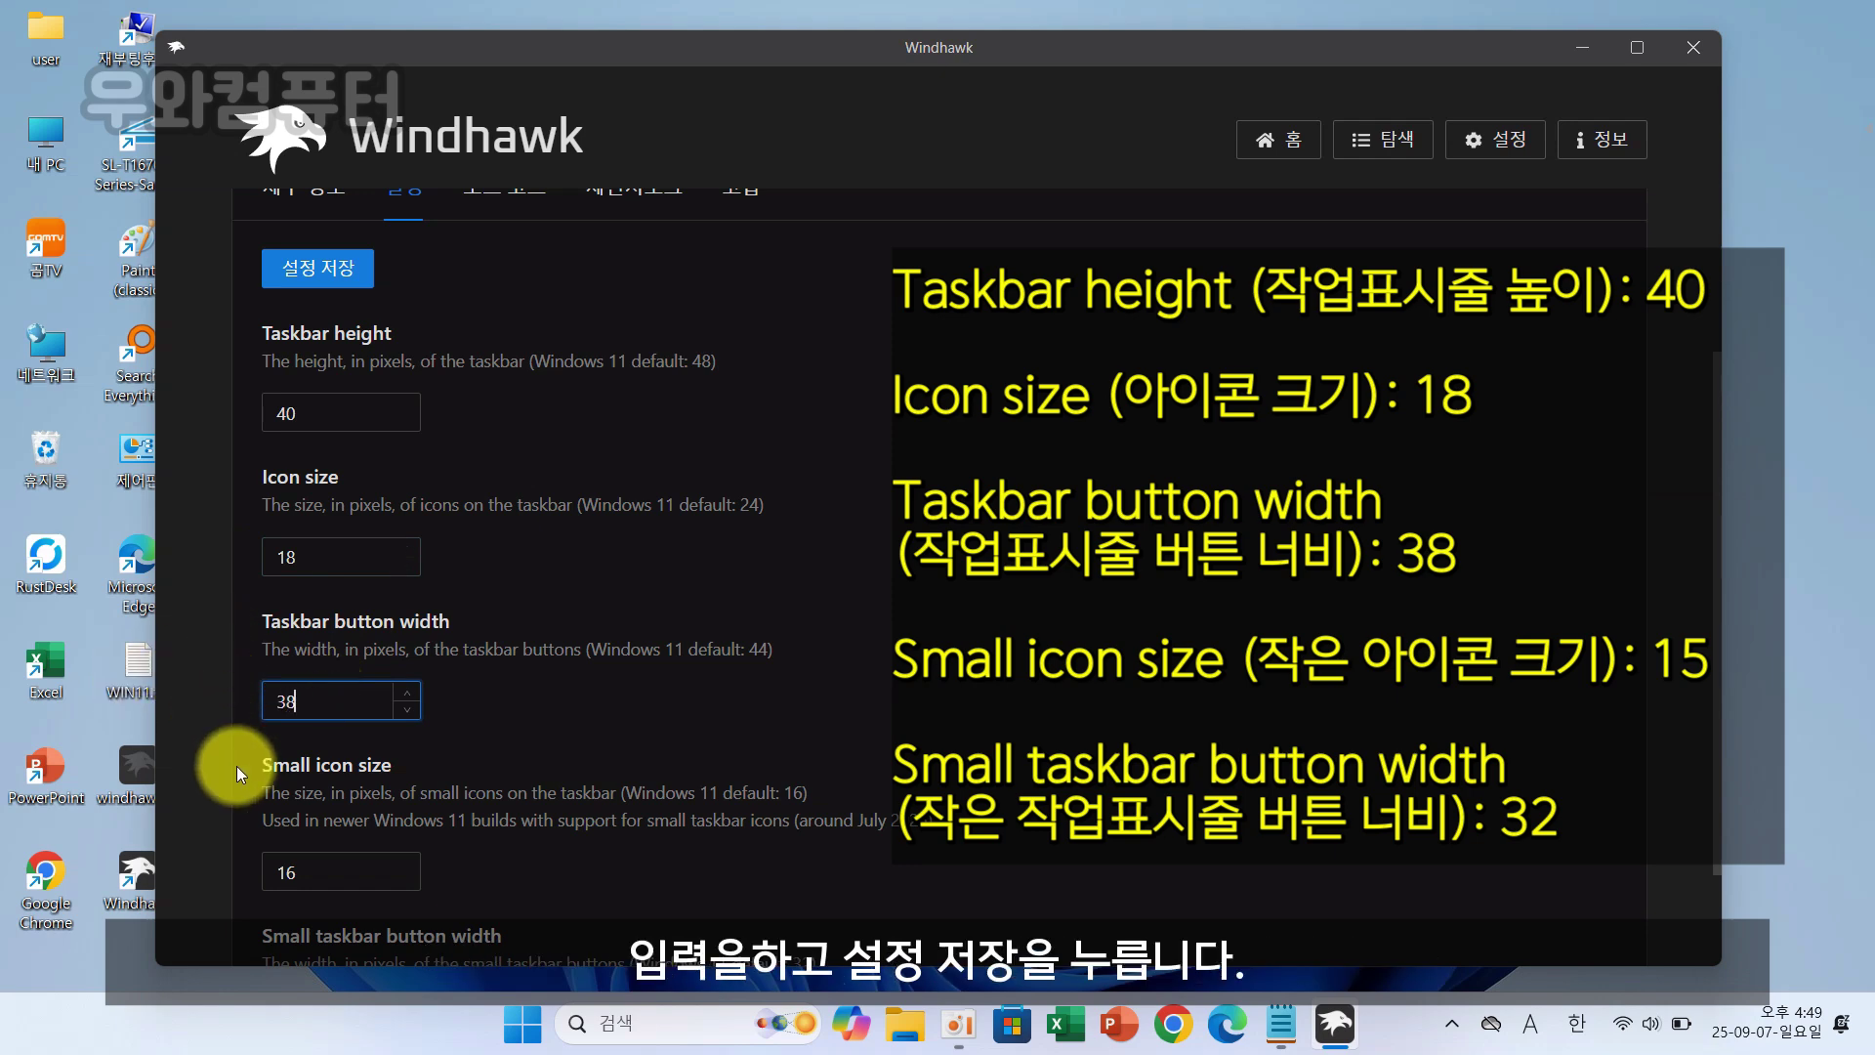
double_click(315, 864)
text(15)
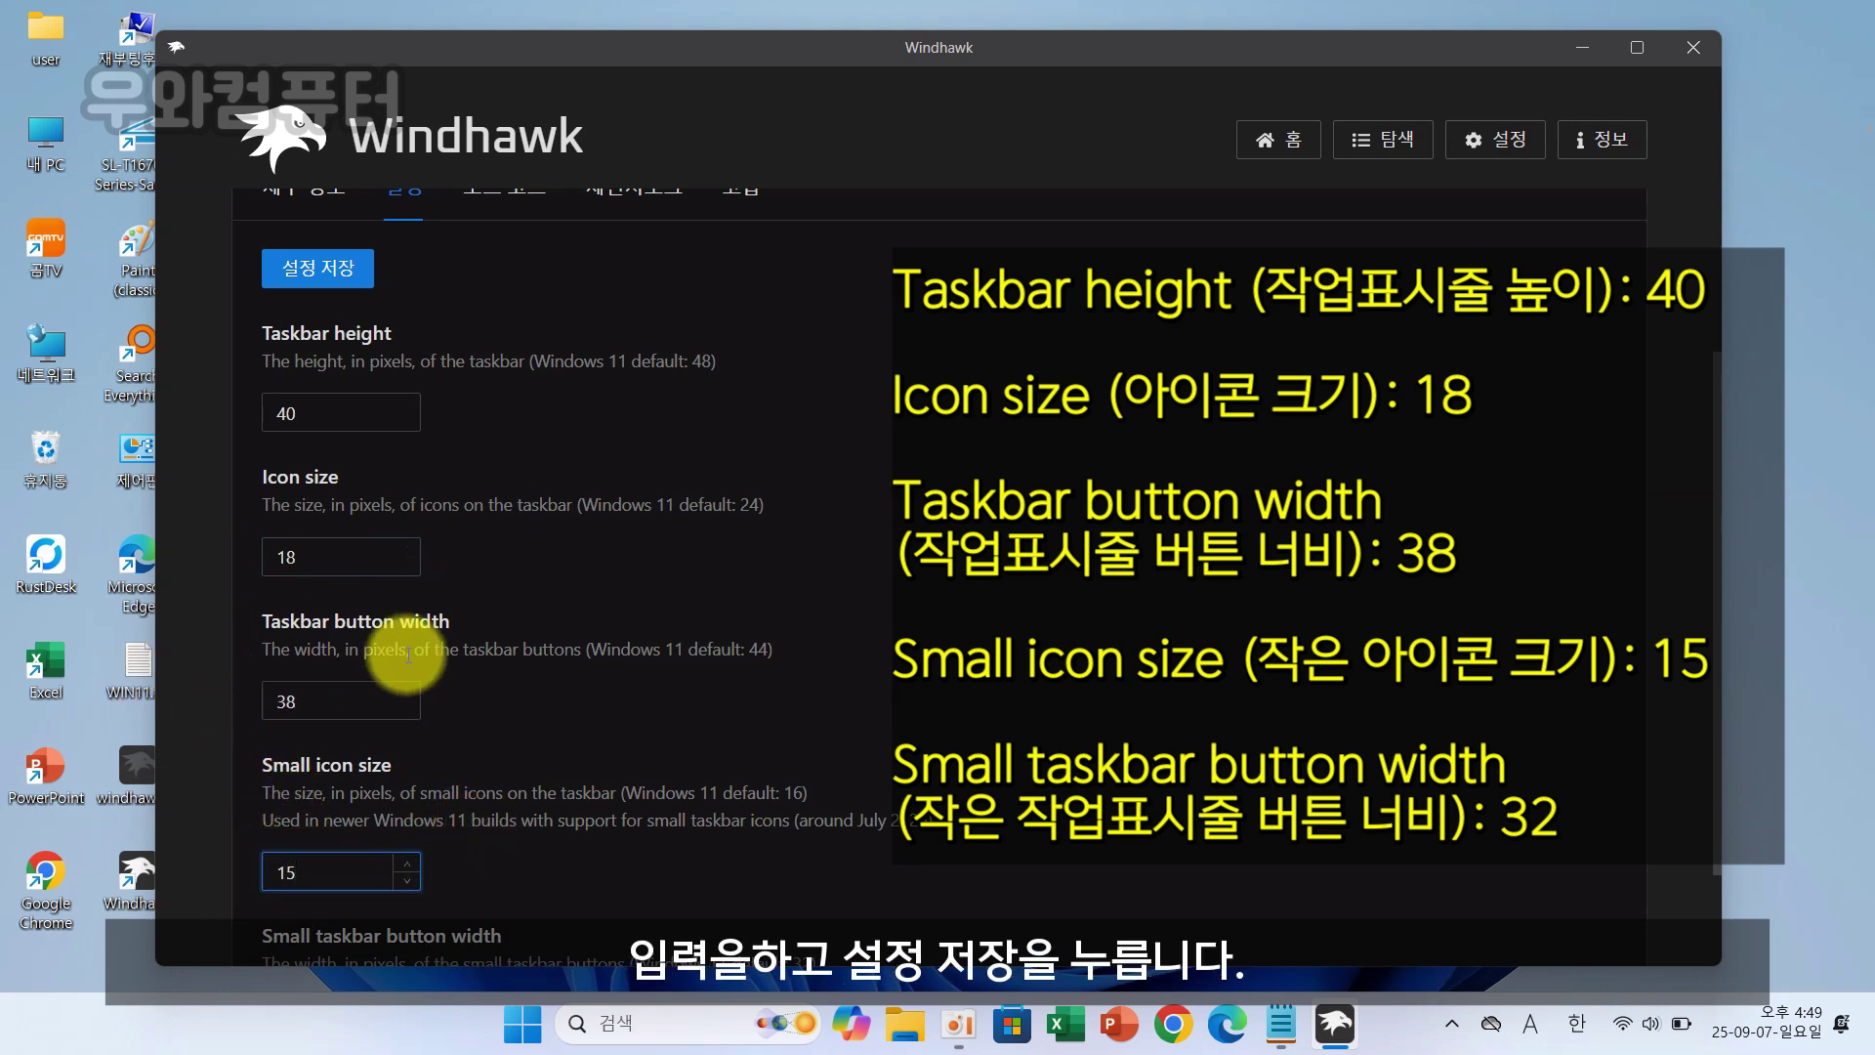
click(329, 271)
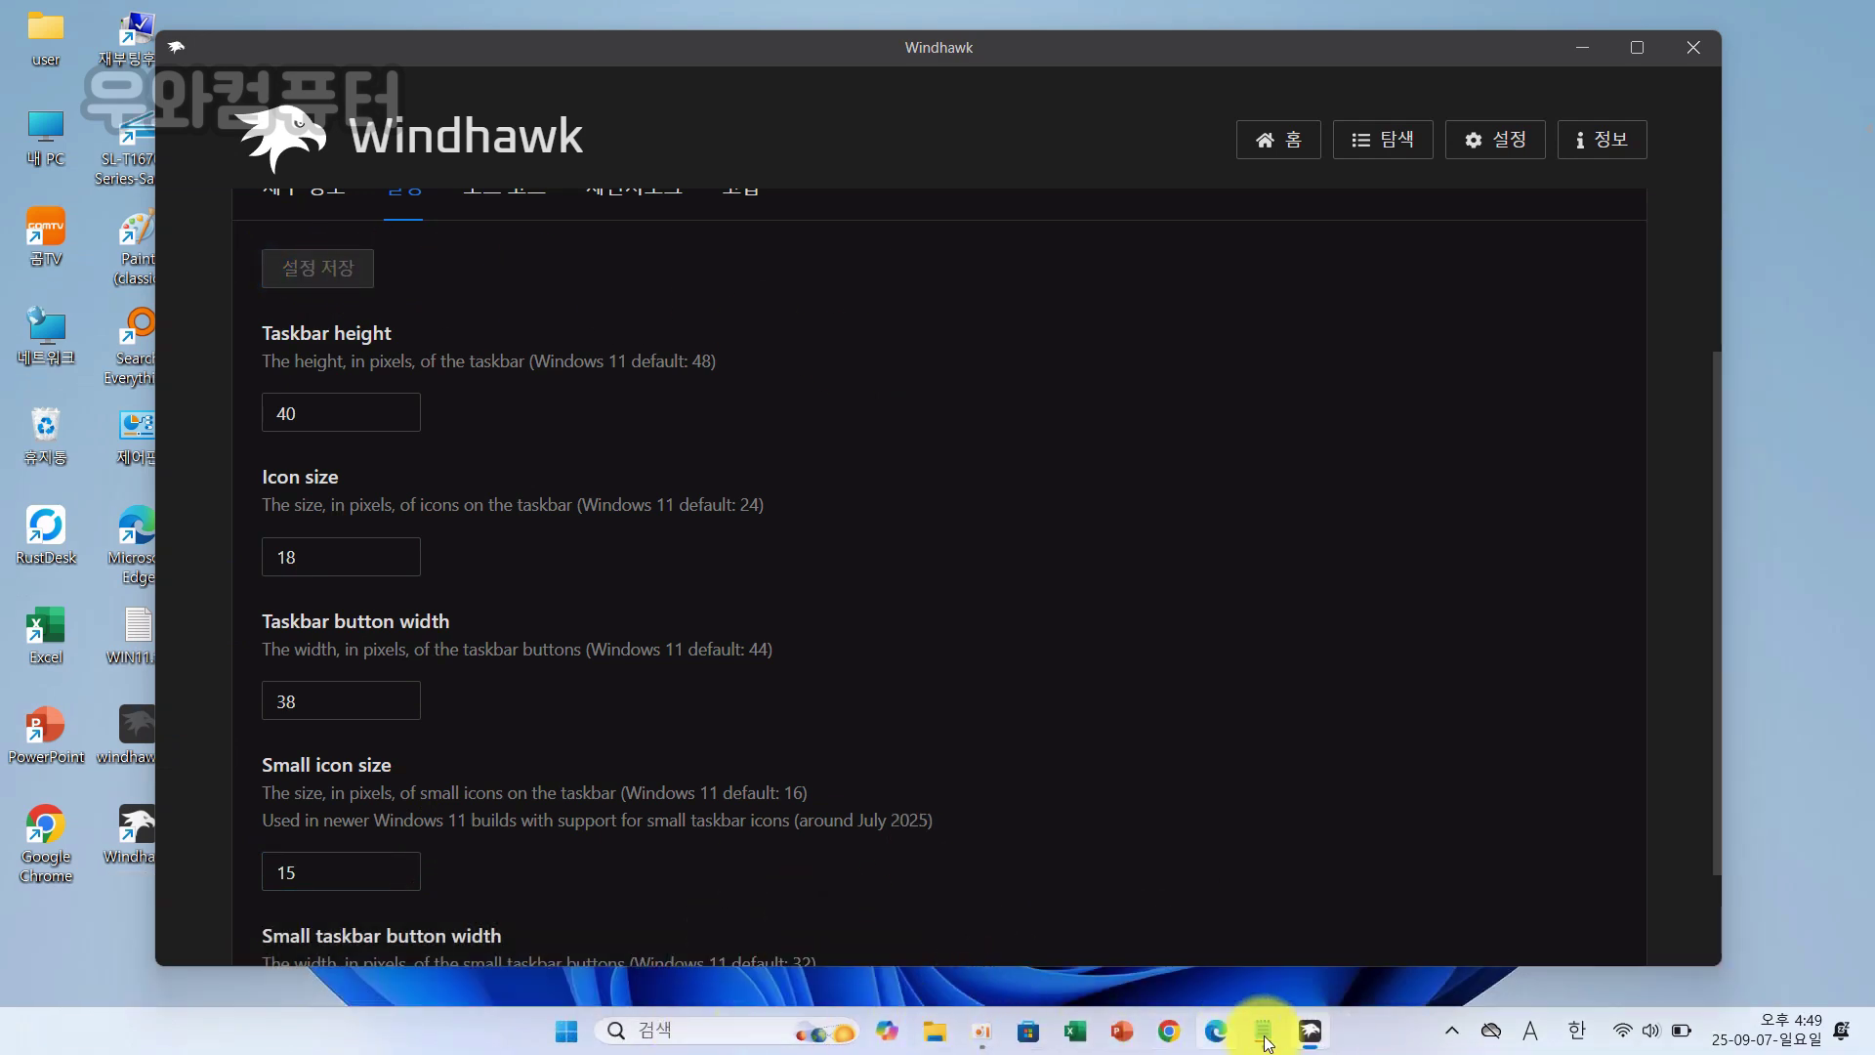
Search the mod catalogue for "Vertical Taskbar for Windows 11" and install that mod, accepting the risk.
scroll(1251, 359, up, 3)
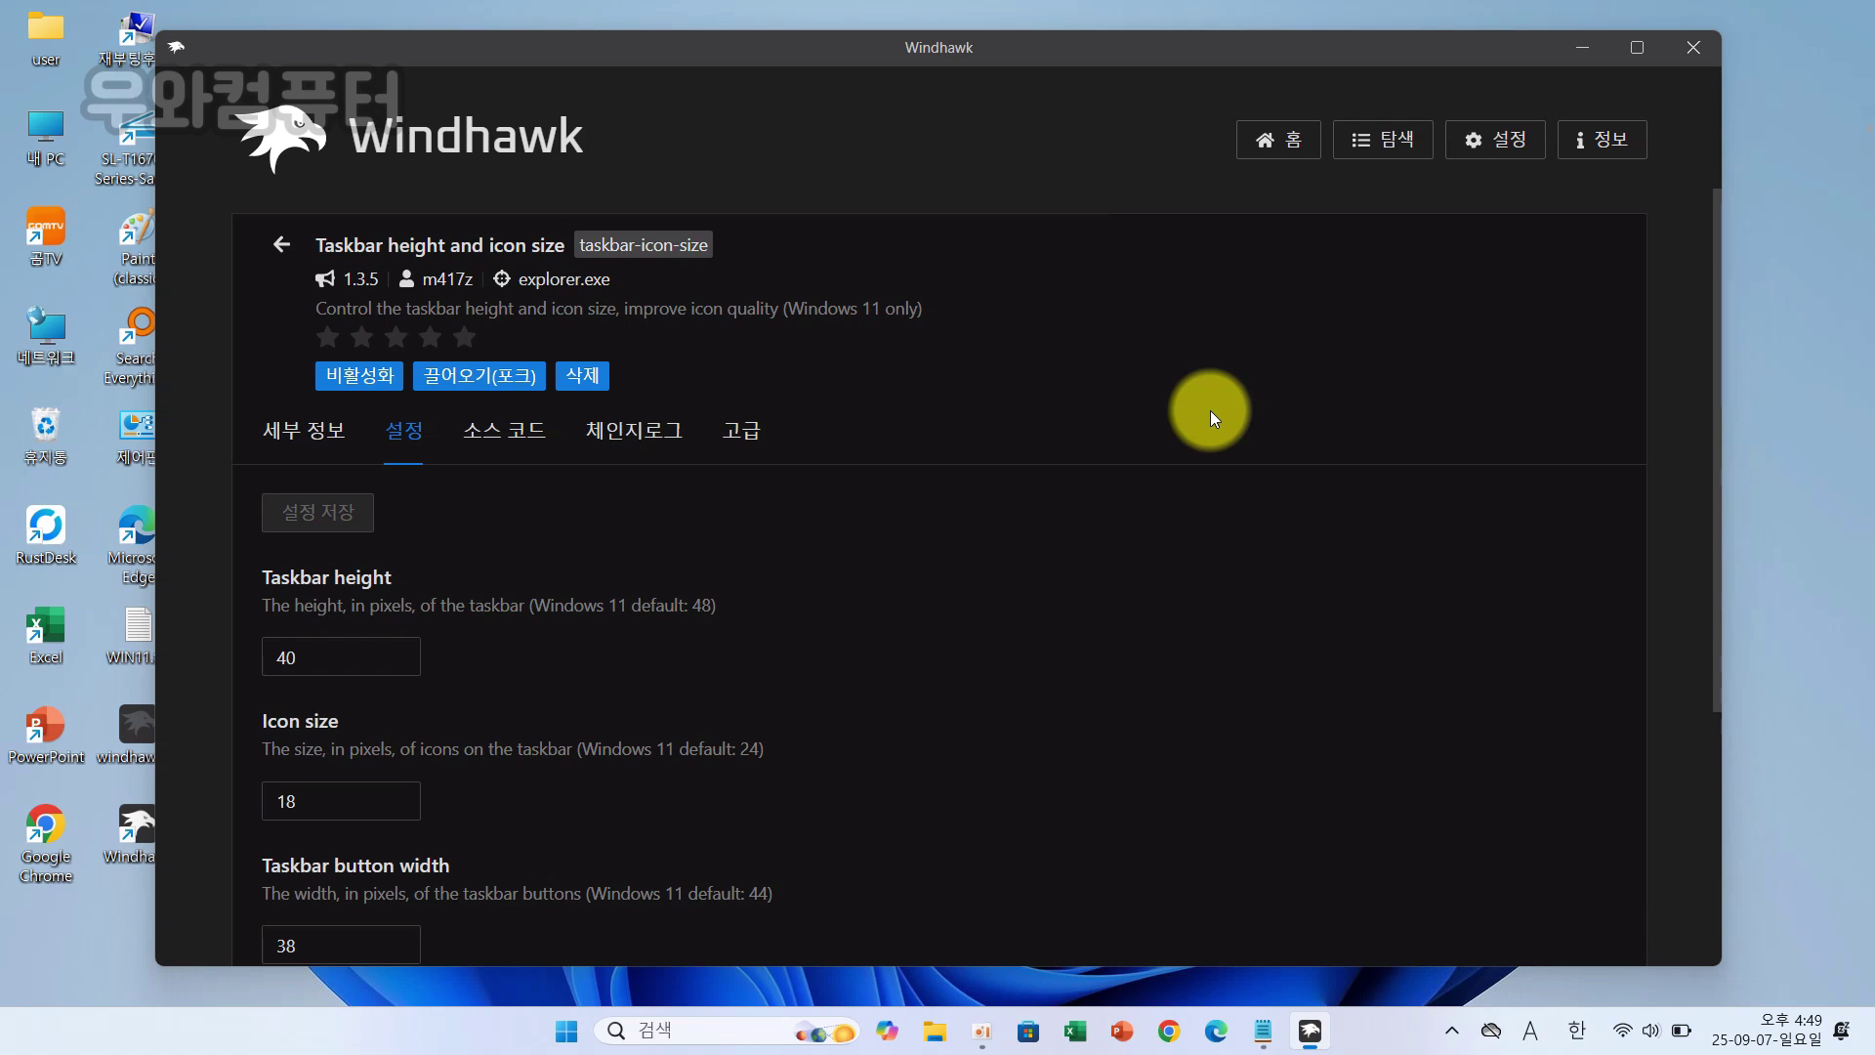
click(1382, 139)
click(1278, 138)
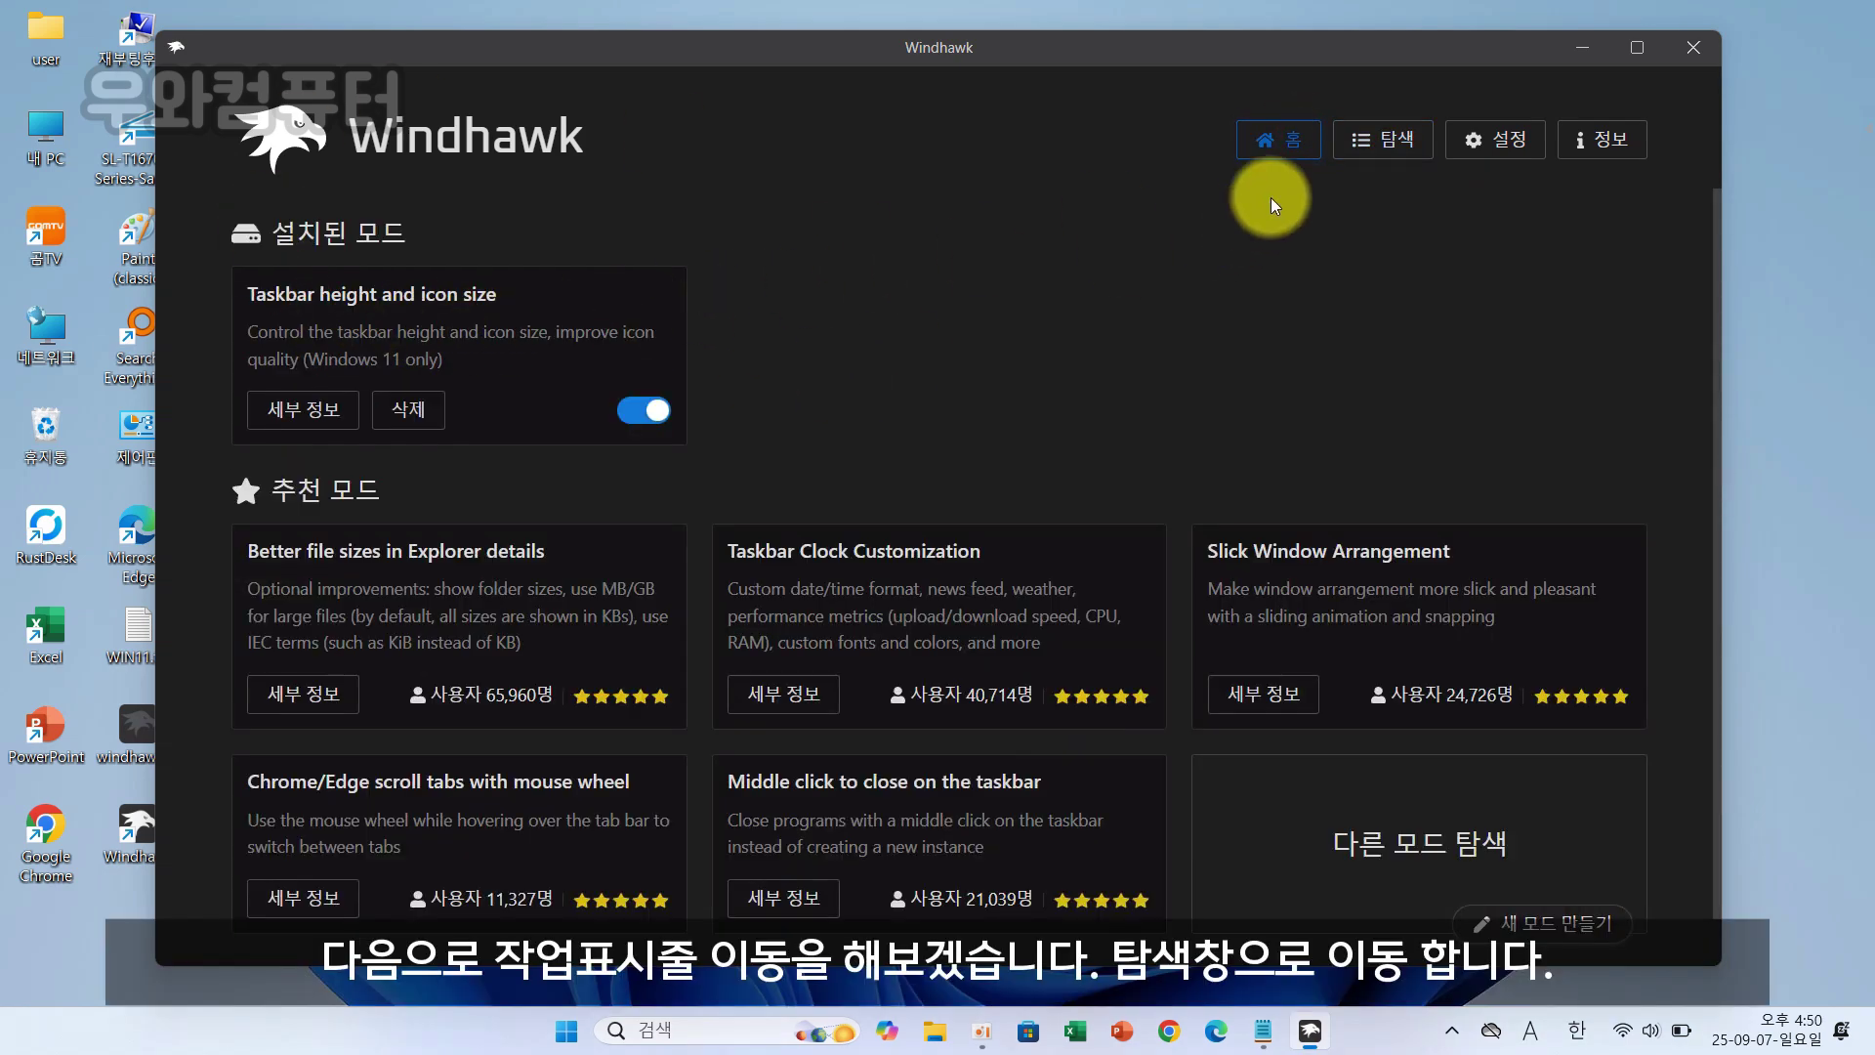
click(1383, 139)
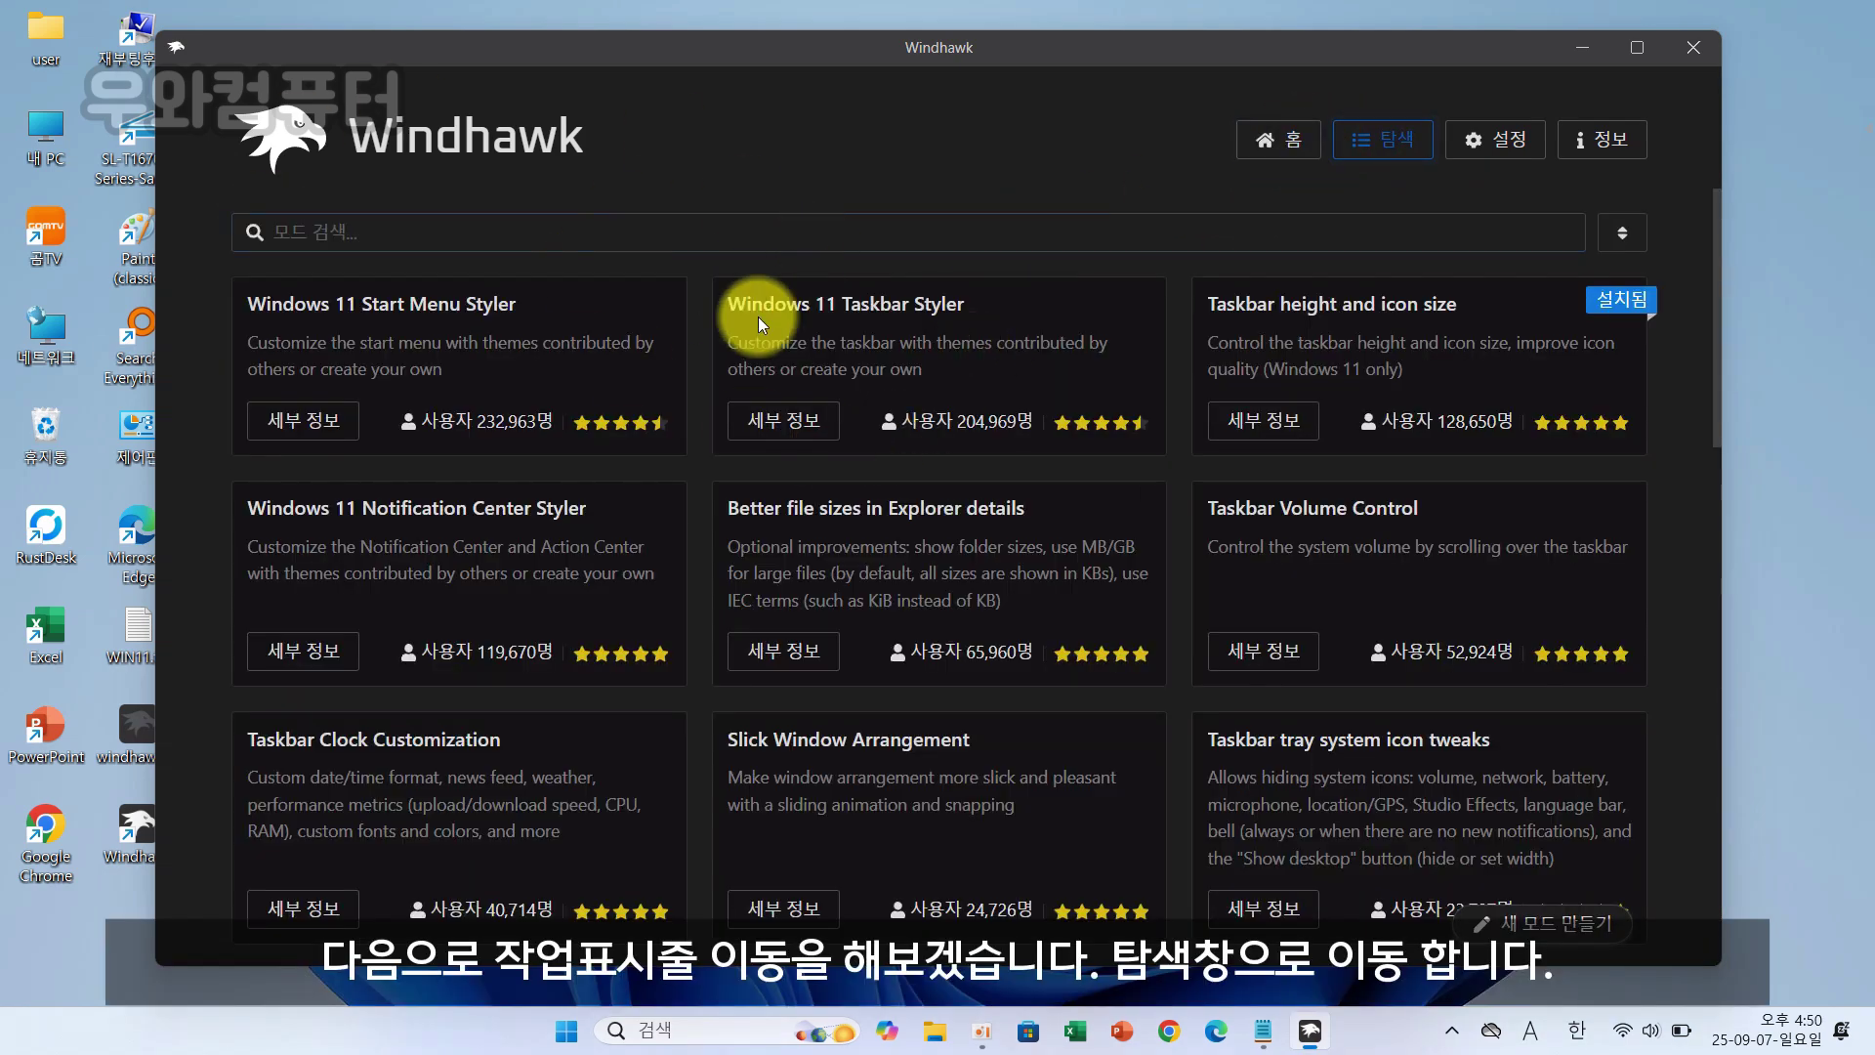
click(731, 232)
text(Vertical Taskbar for Windows 11)
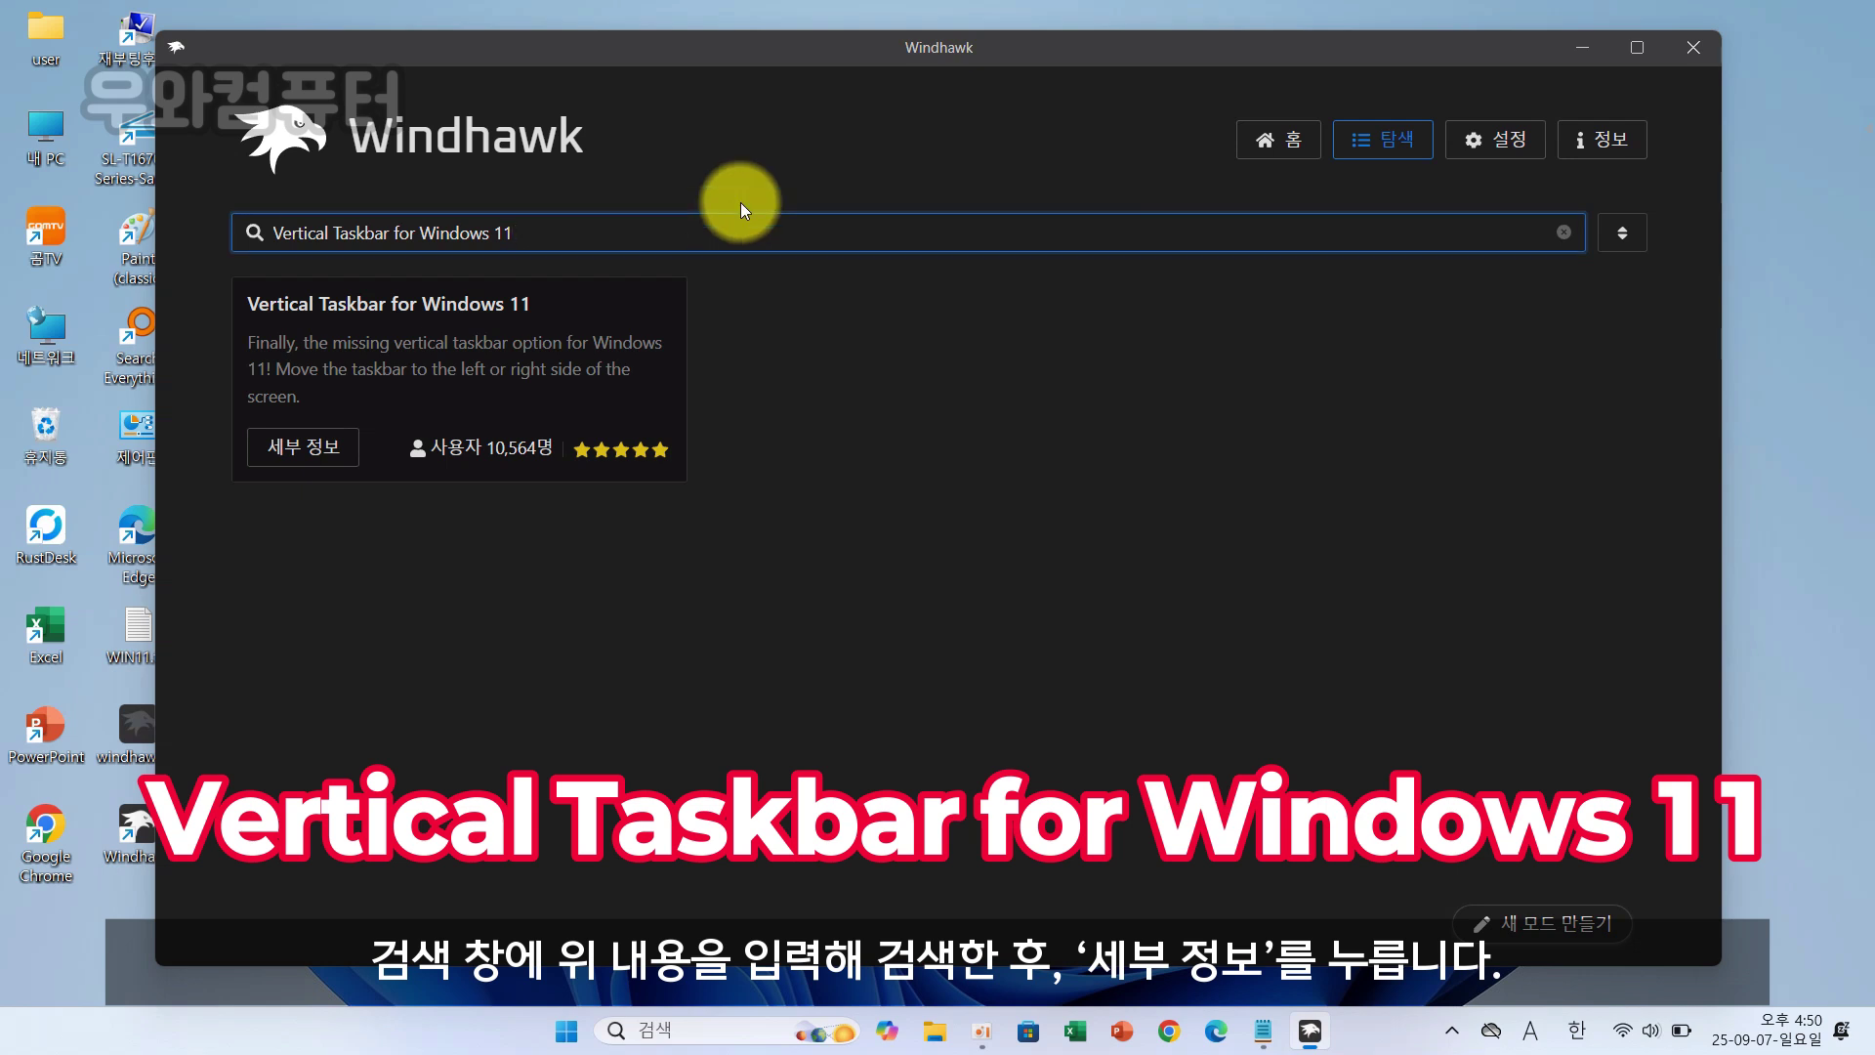
click(290, 459)
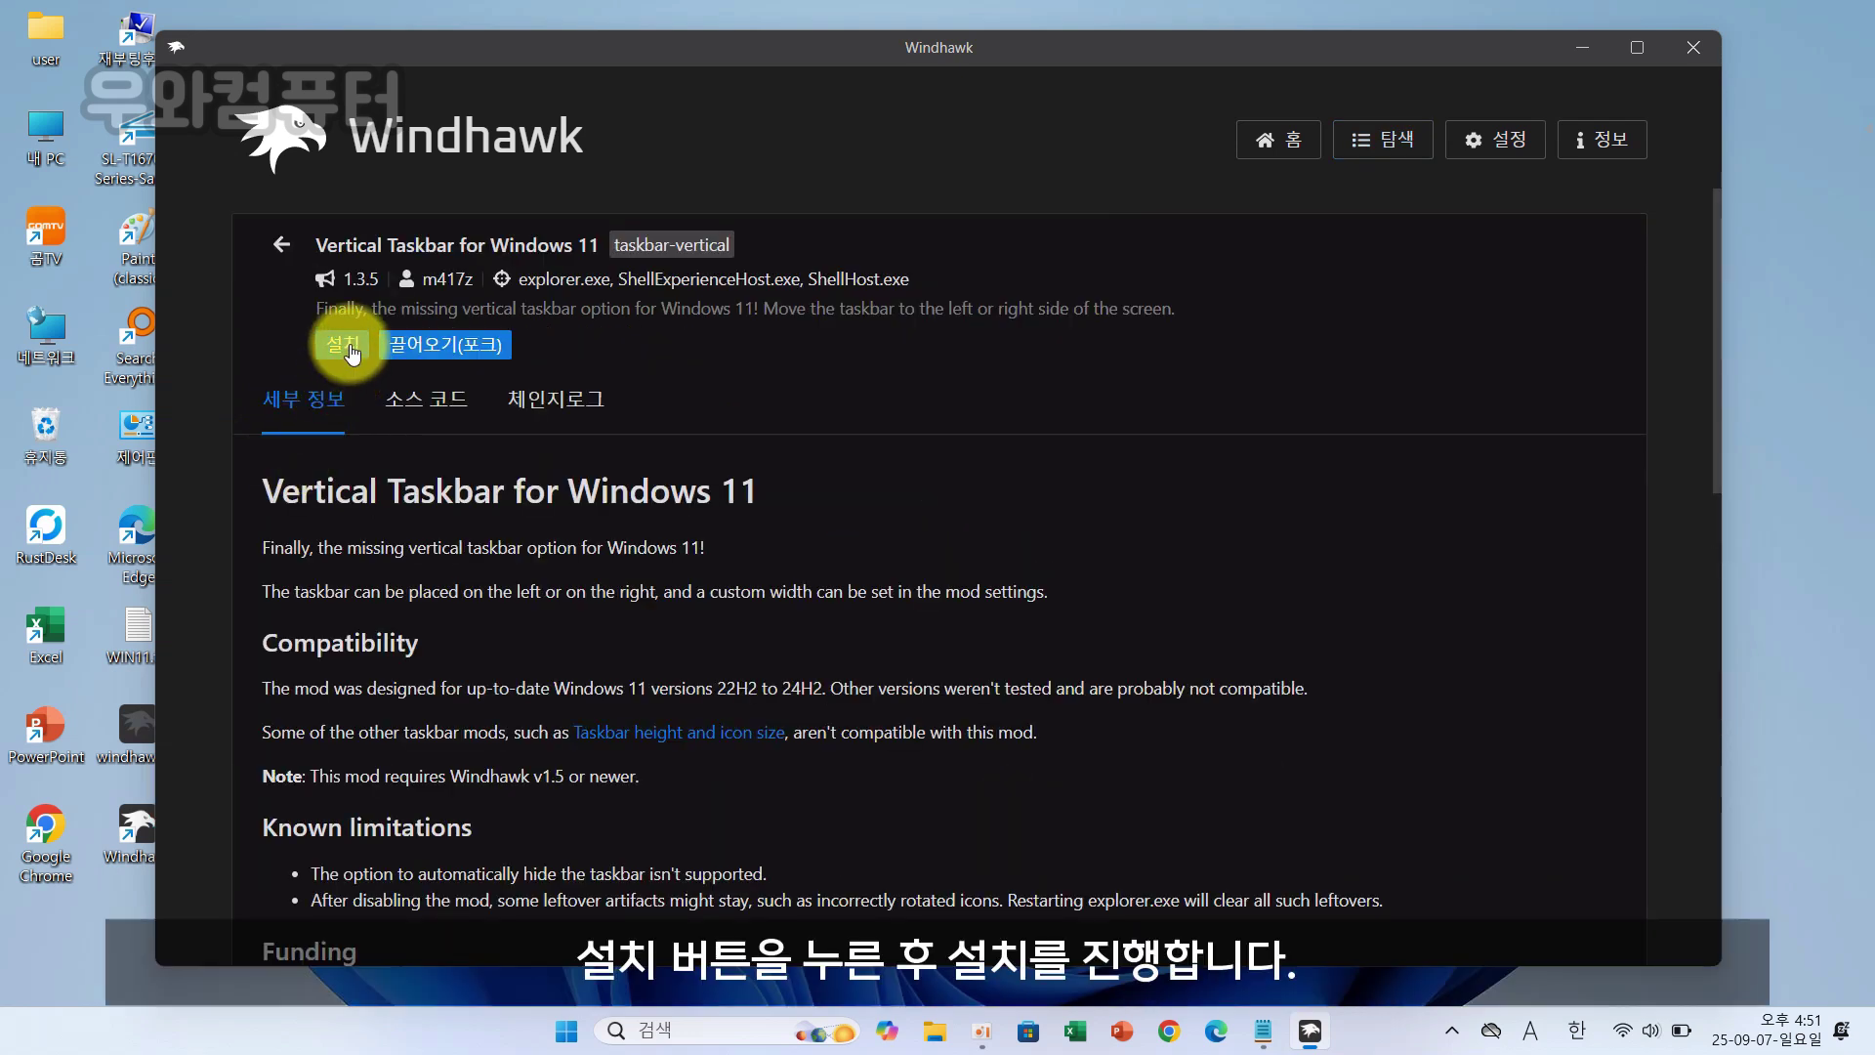
click(349, 348)
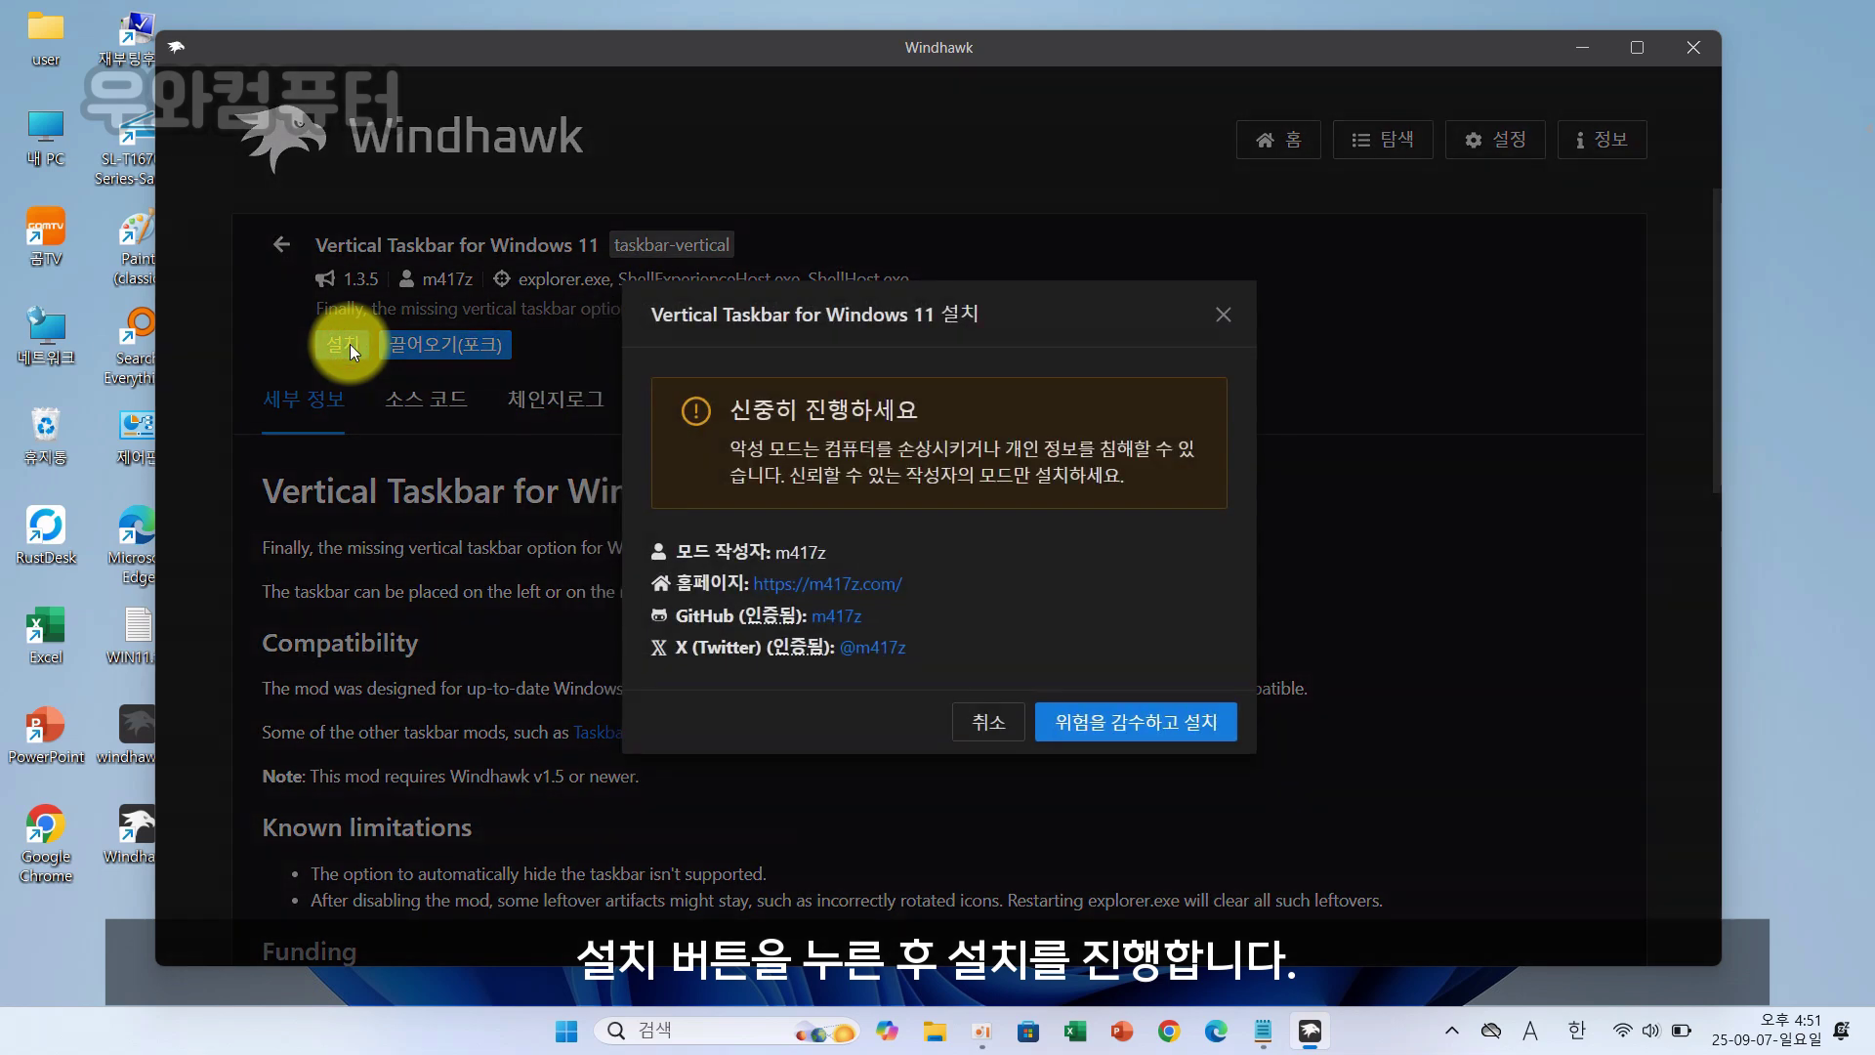
click(1172, 721)
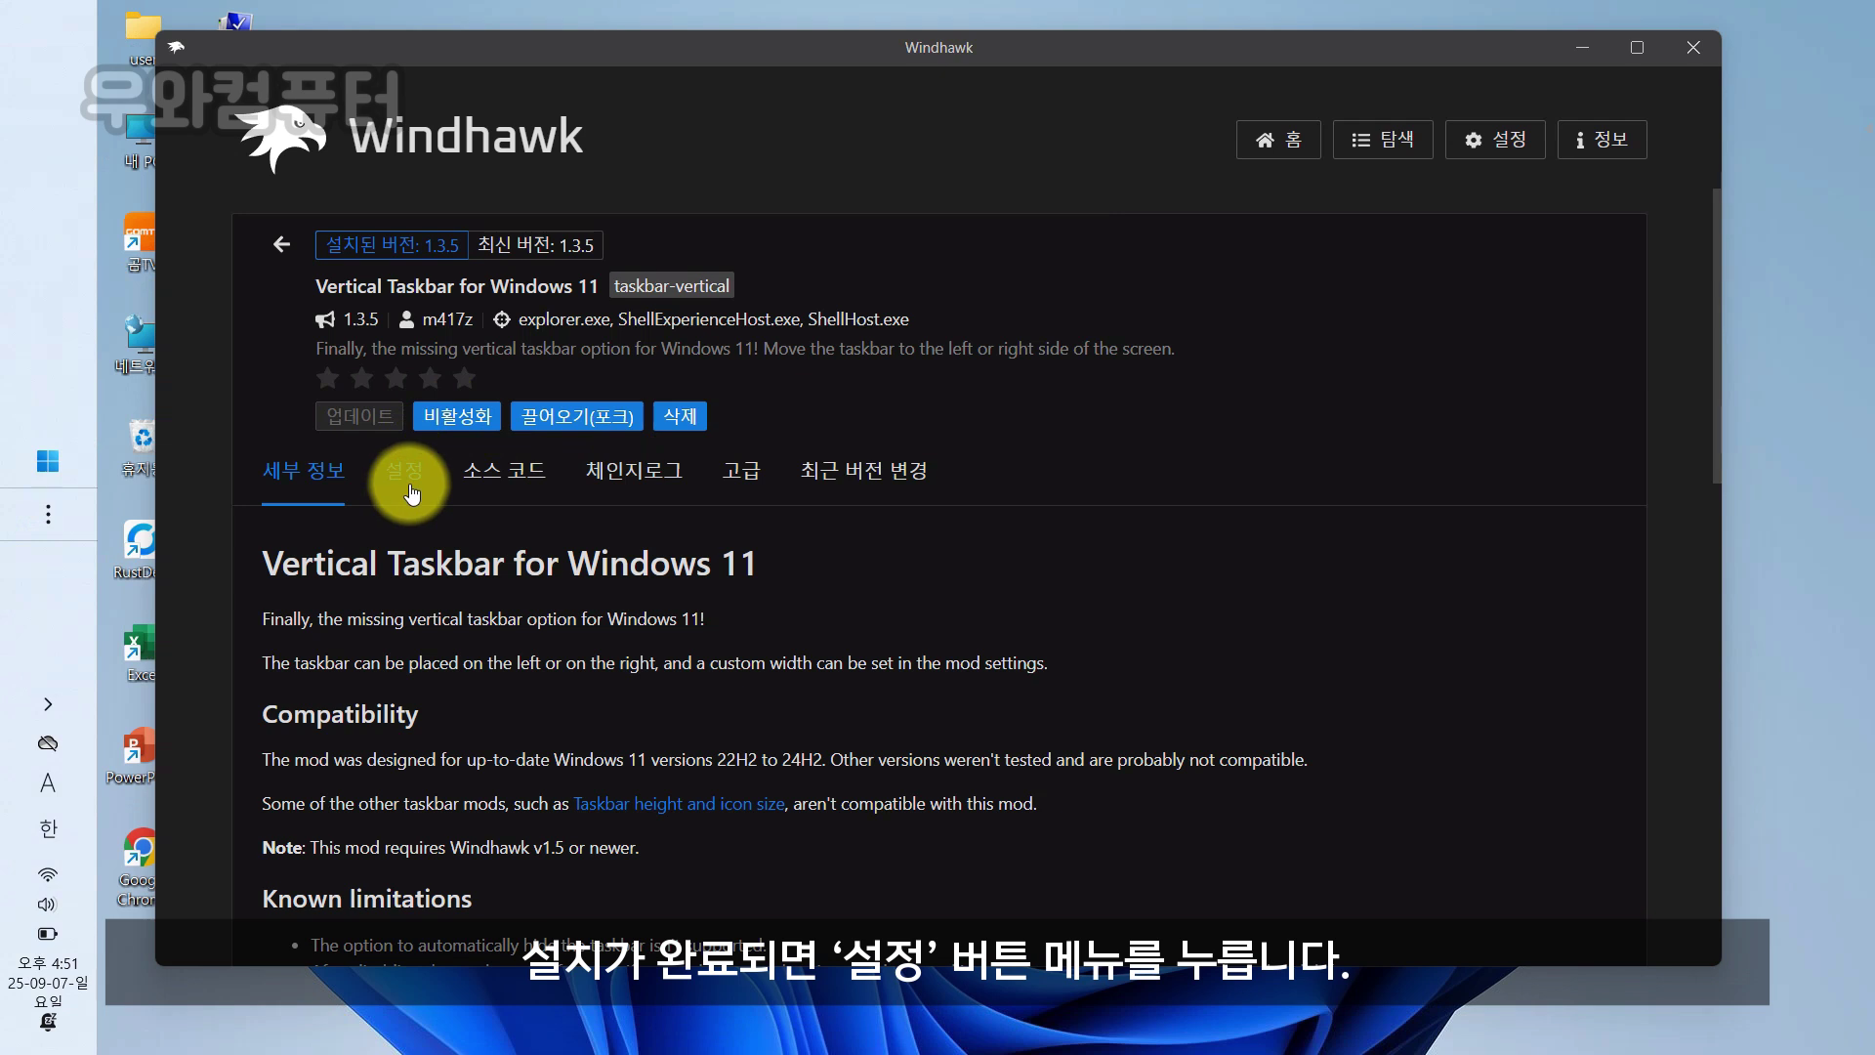
In the vertical taskbar mod's settings, set Taskbar location to Right and Taskbar width to 50, and save them.
click(410, 494)
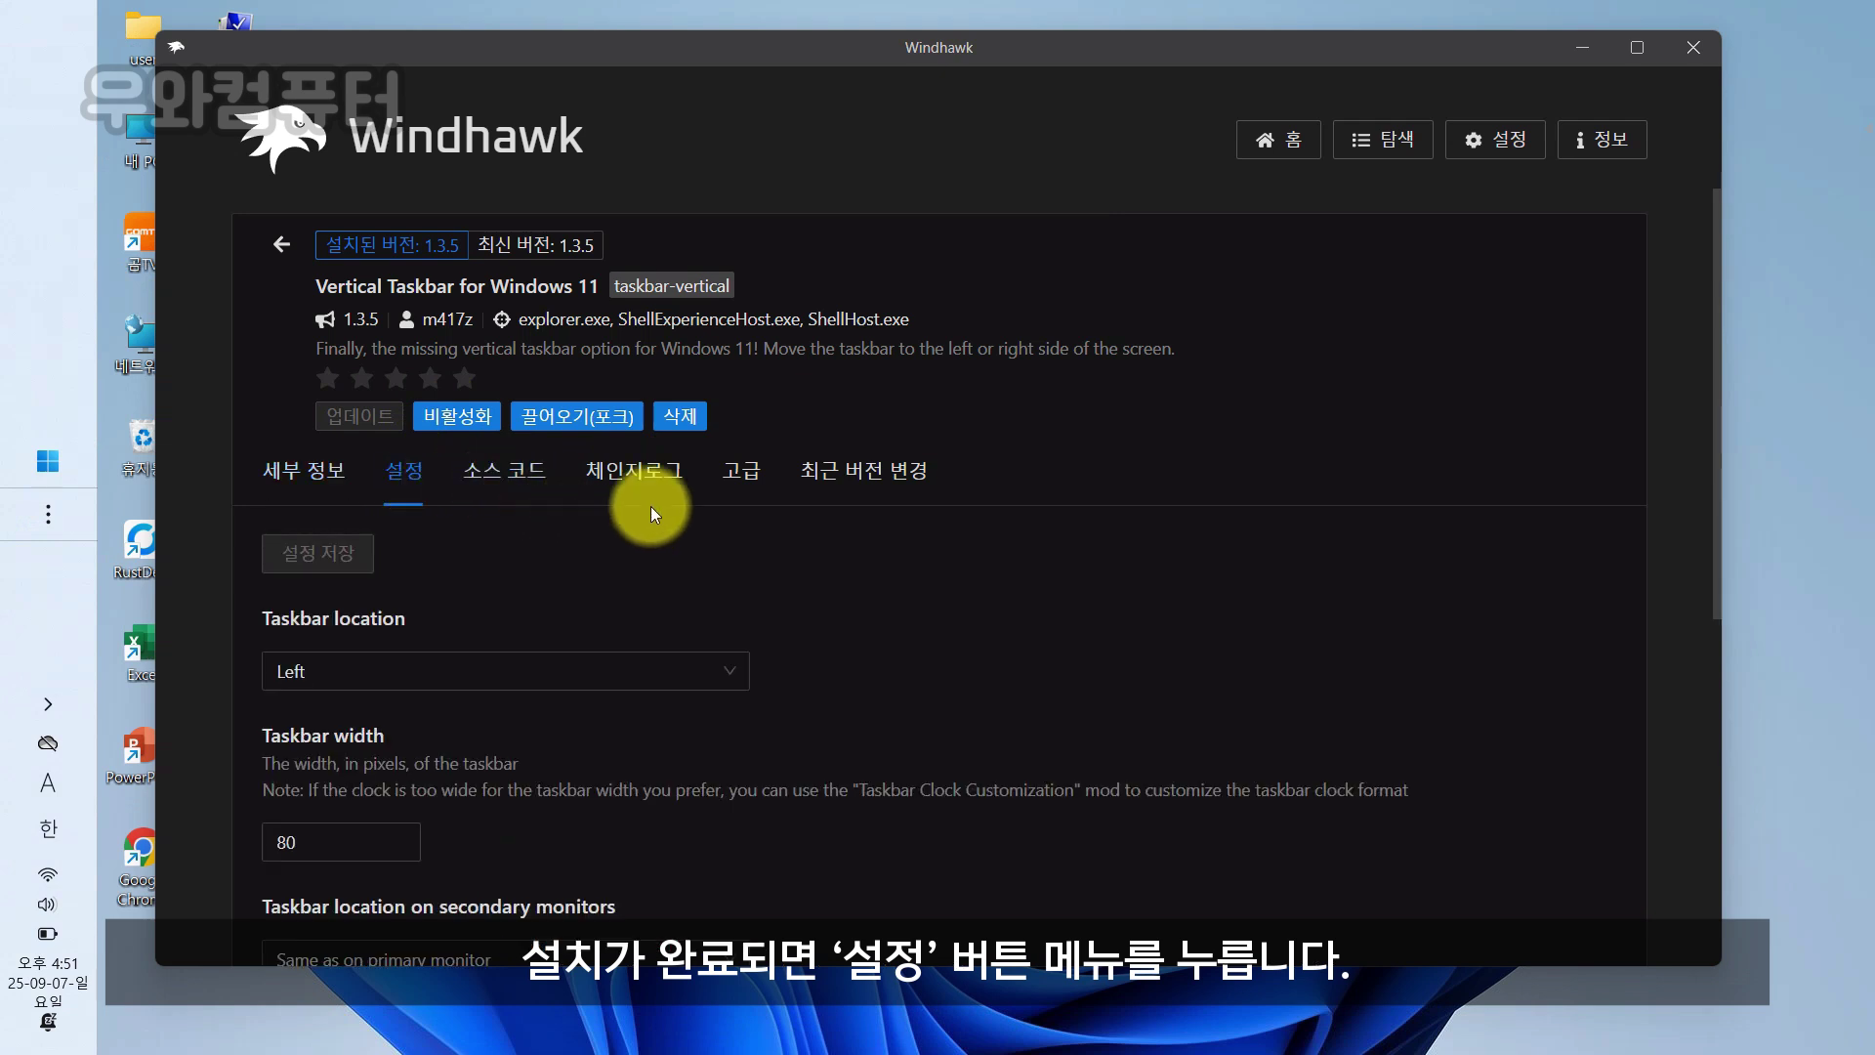
scroll(507, 564, down, 3)
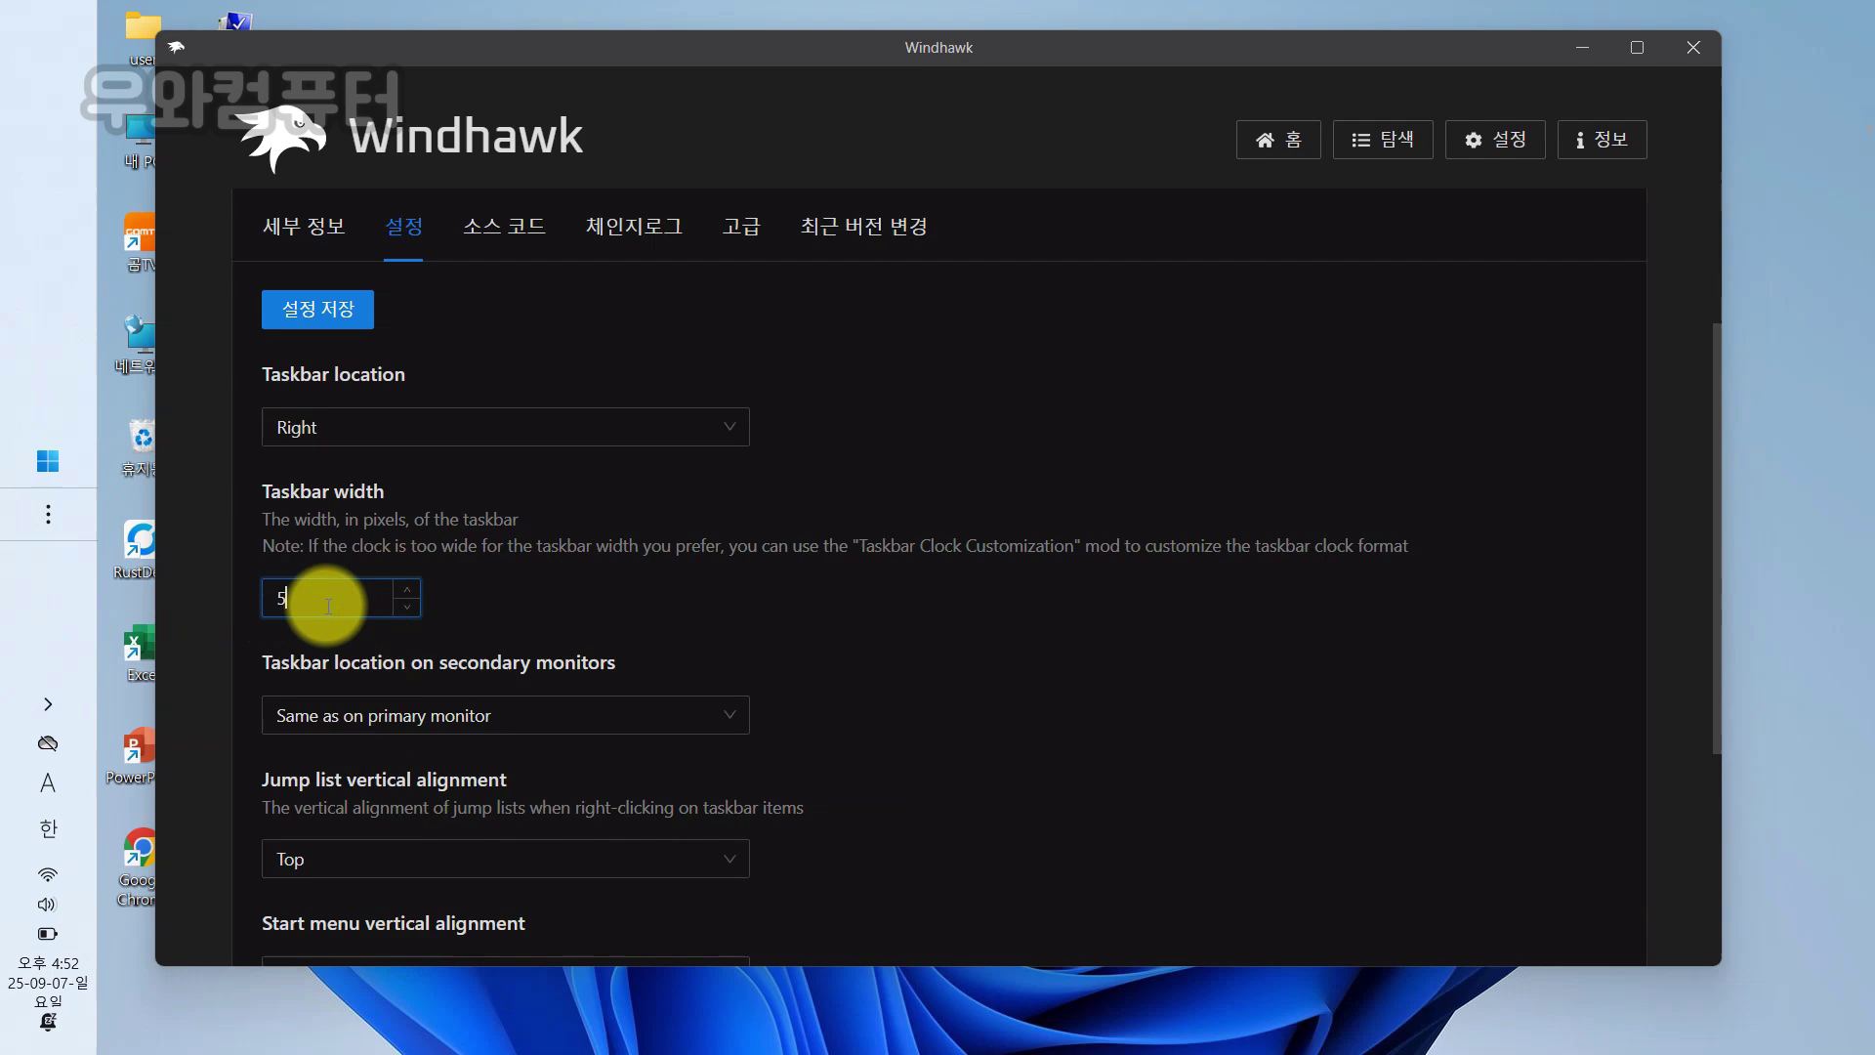
text(50)
scroll(603, 633, down, 1)
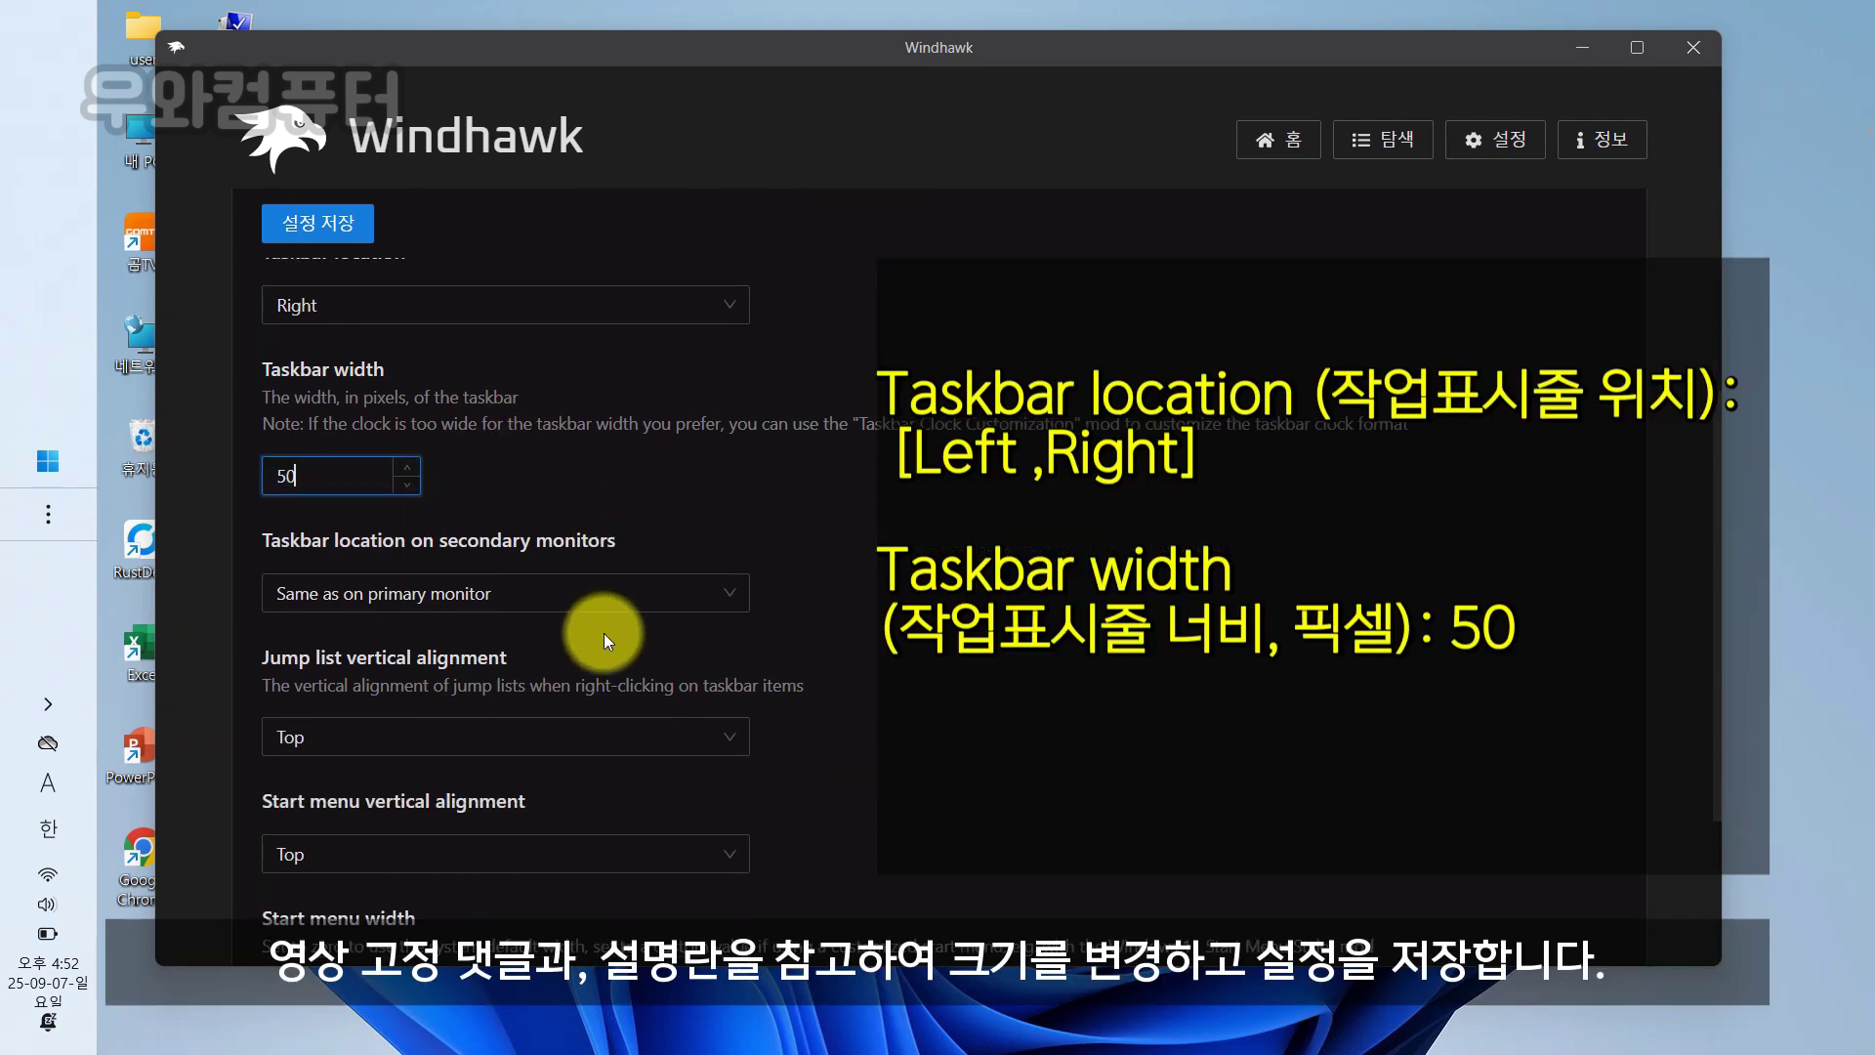
scroll(568, 651, down, 2)
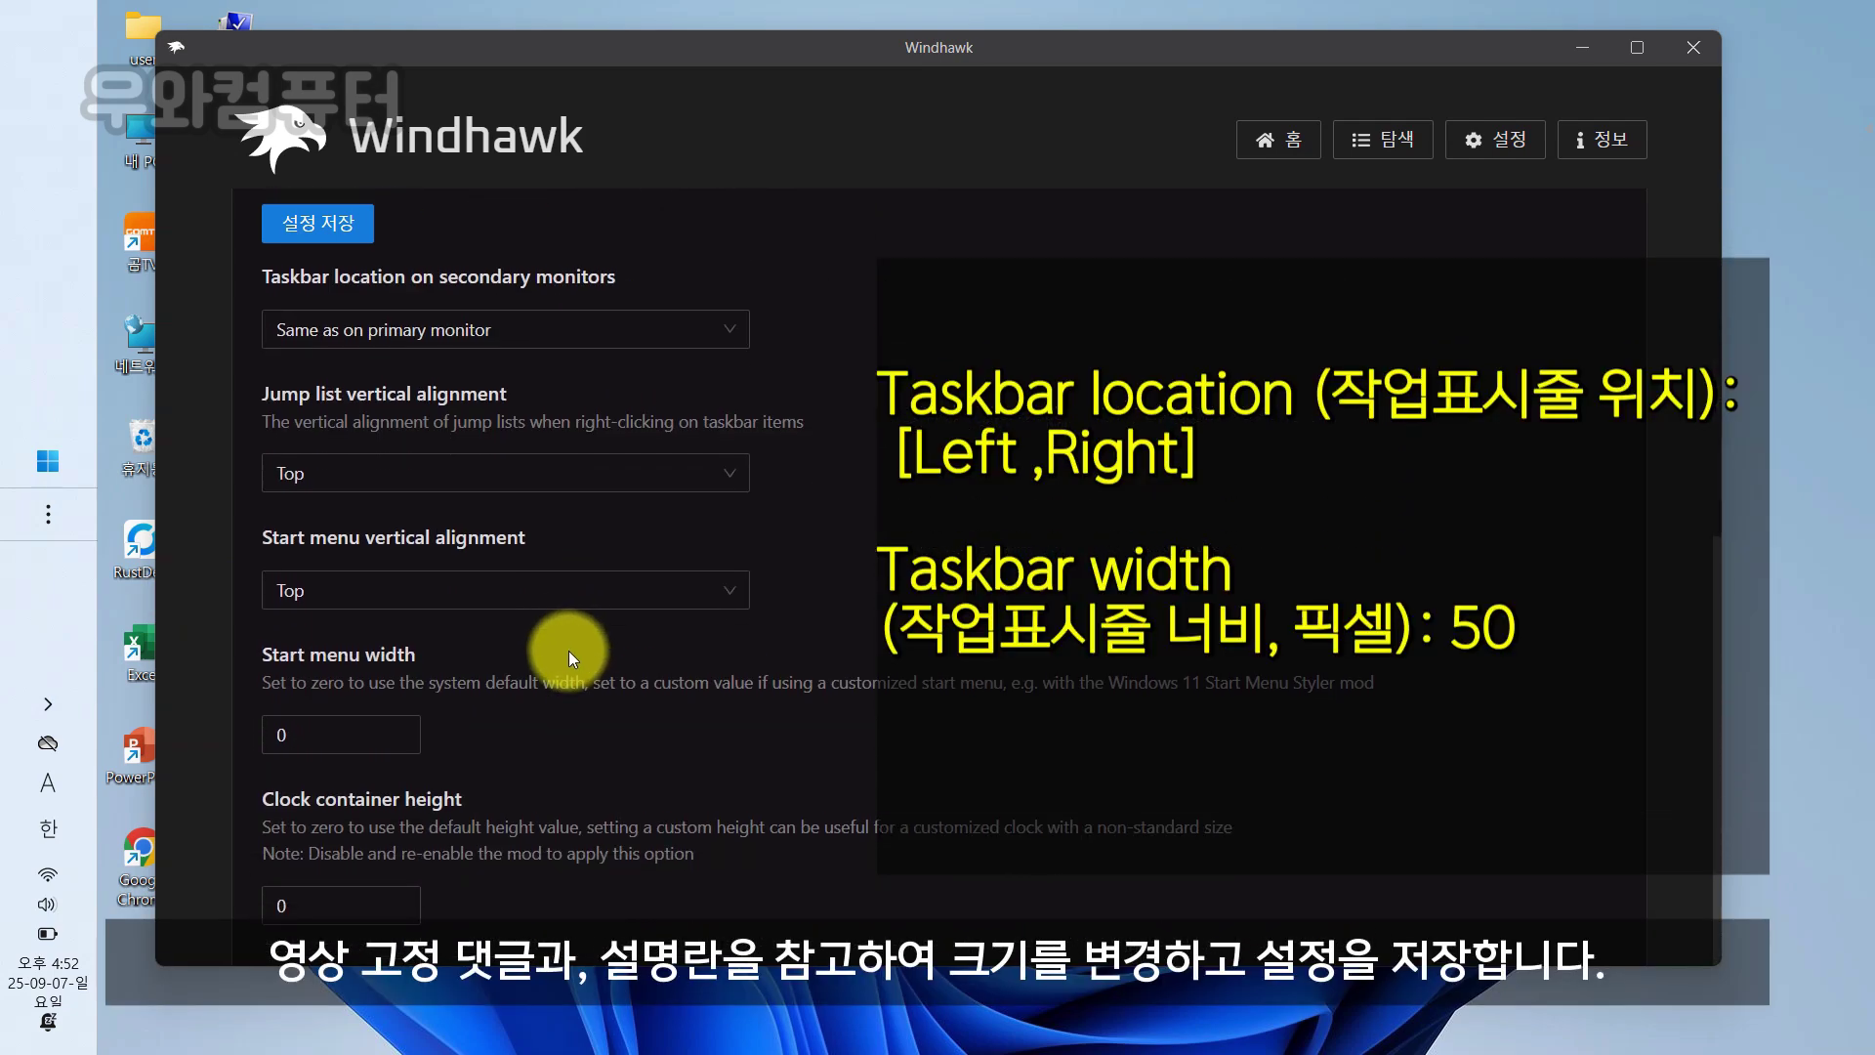
scroll(568, 650, up, 3)
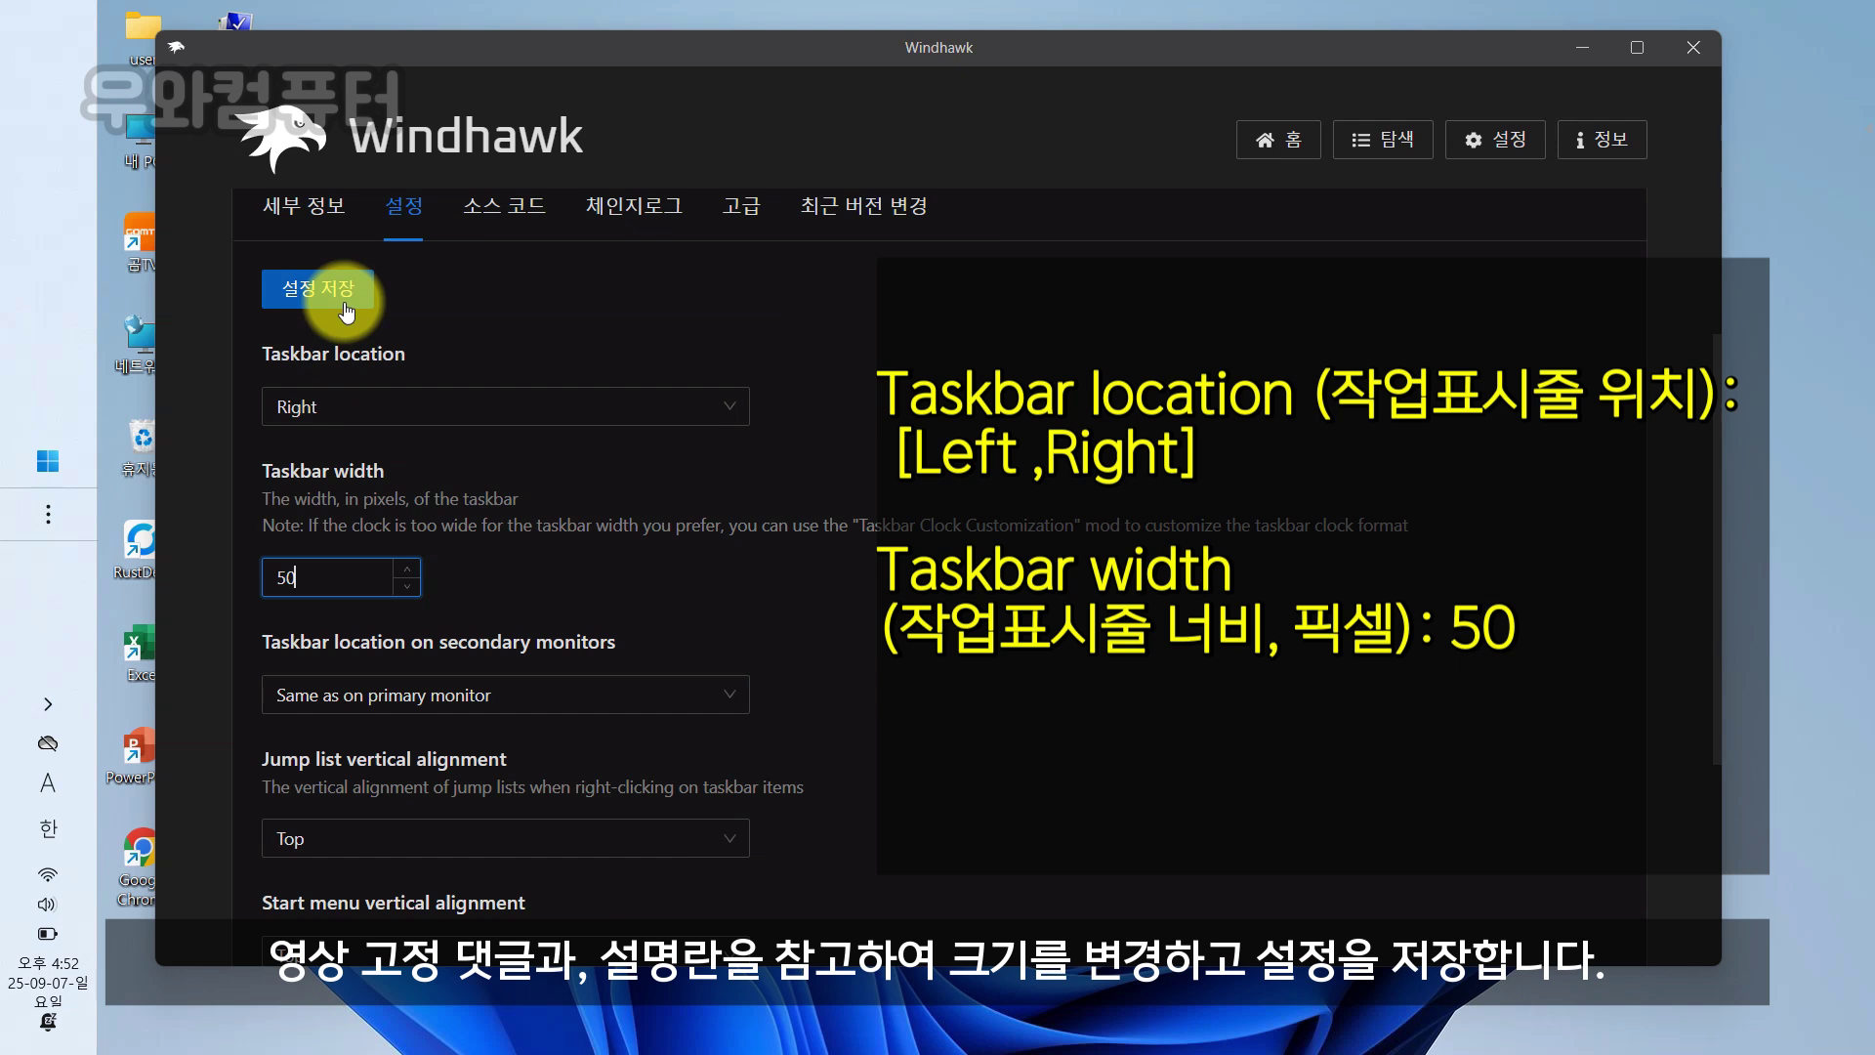
click(312, 296)
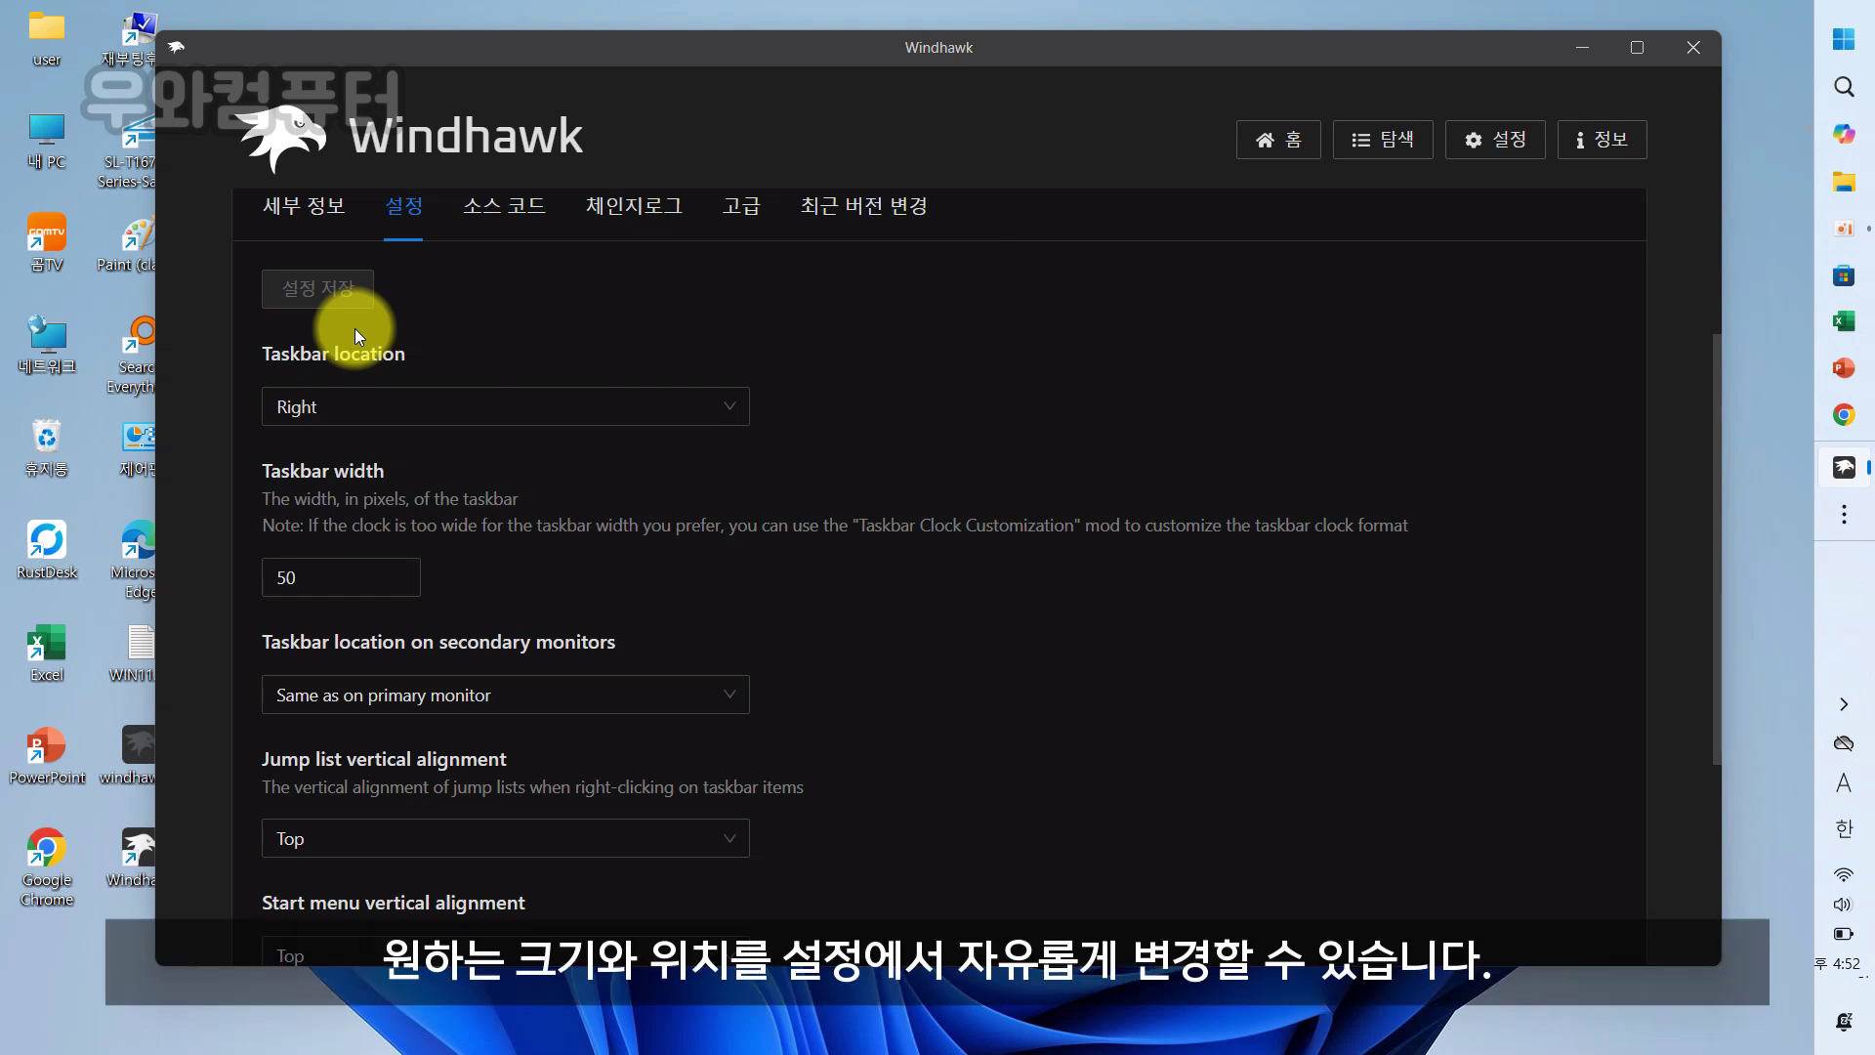
Change Taskbar location to Left and save the vertical taskbar mod's settings.
click(375, 412)
click(366, 453)
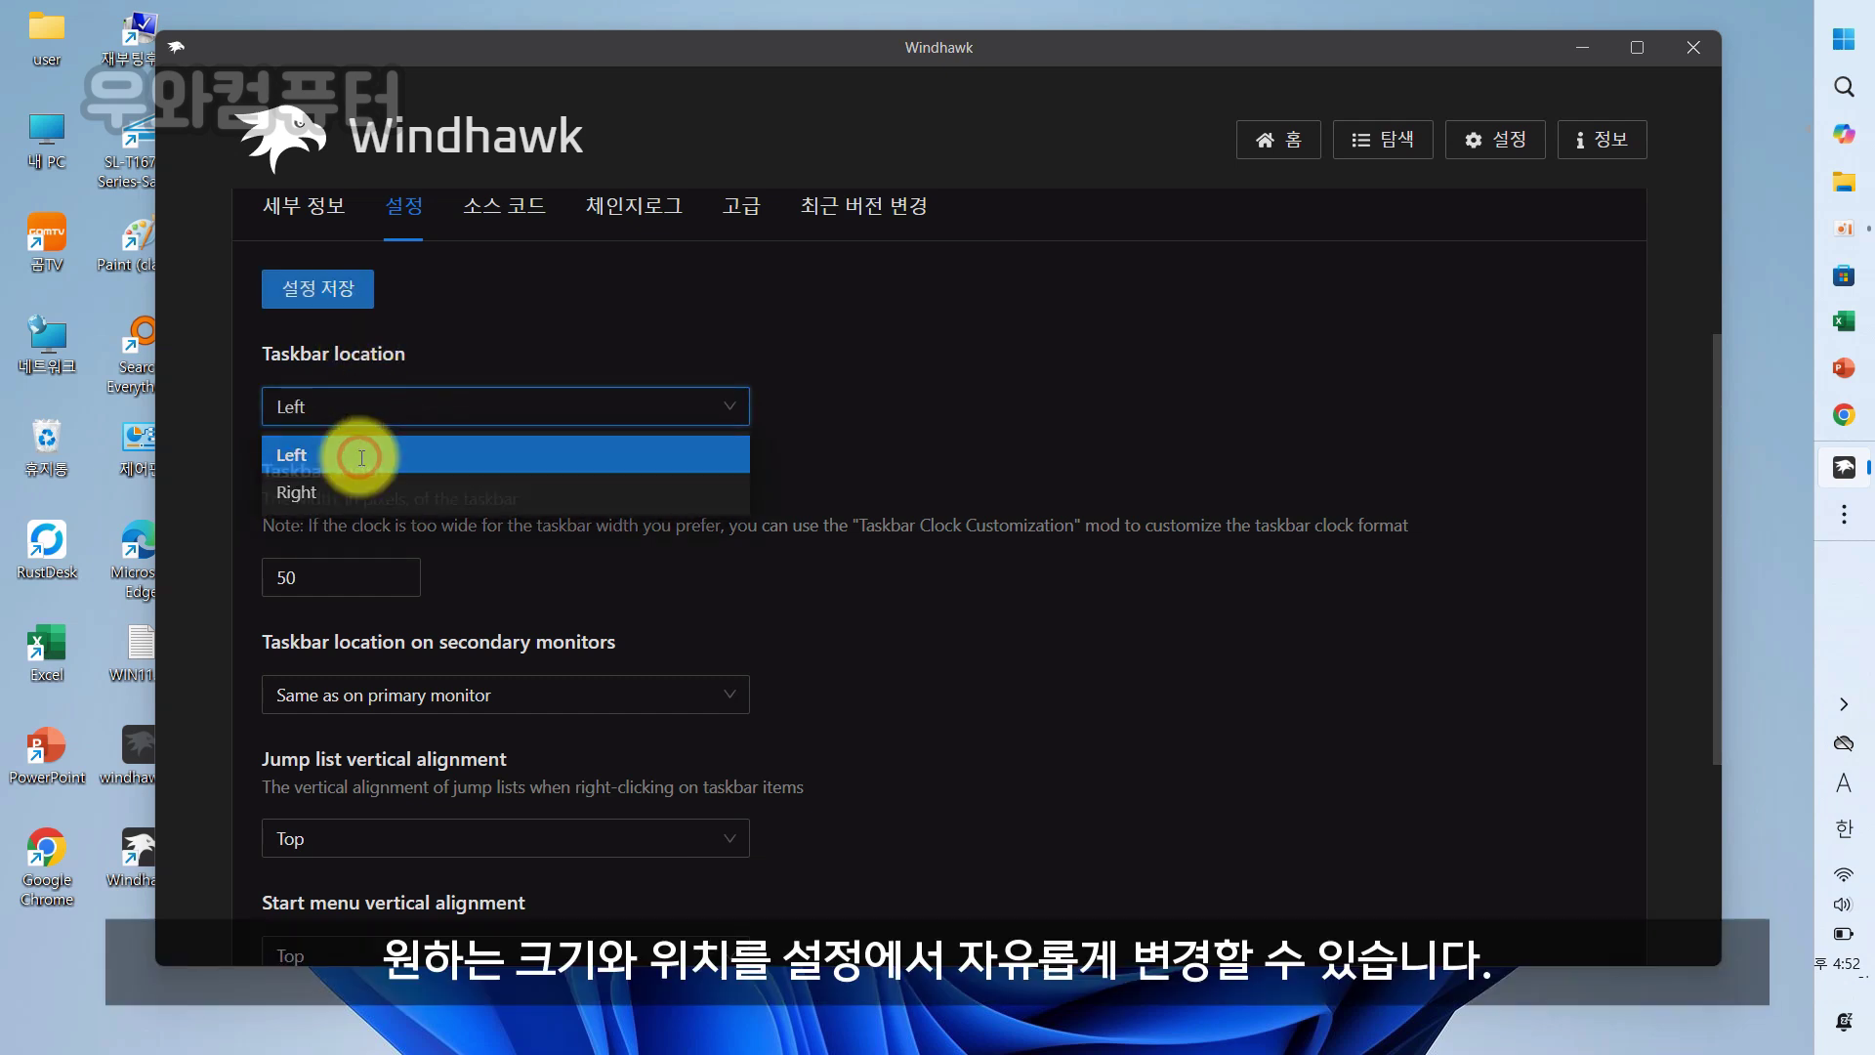
click(333, 310)
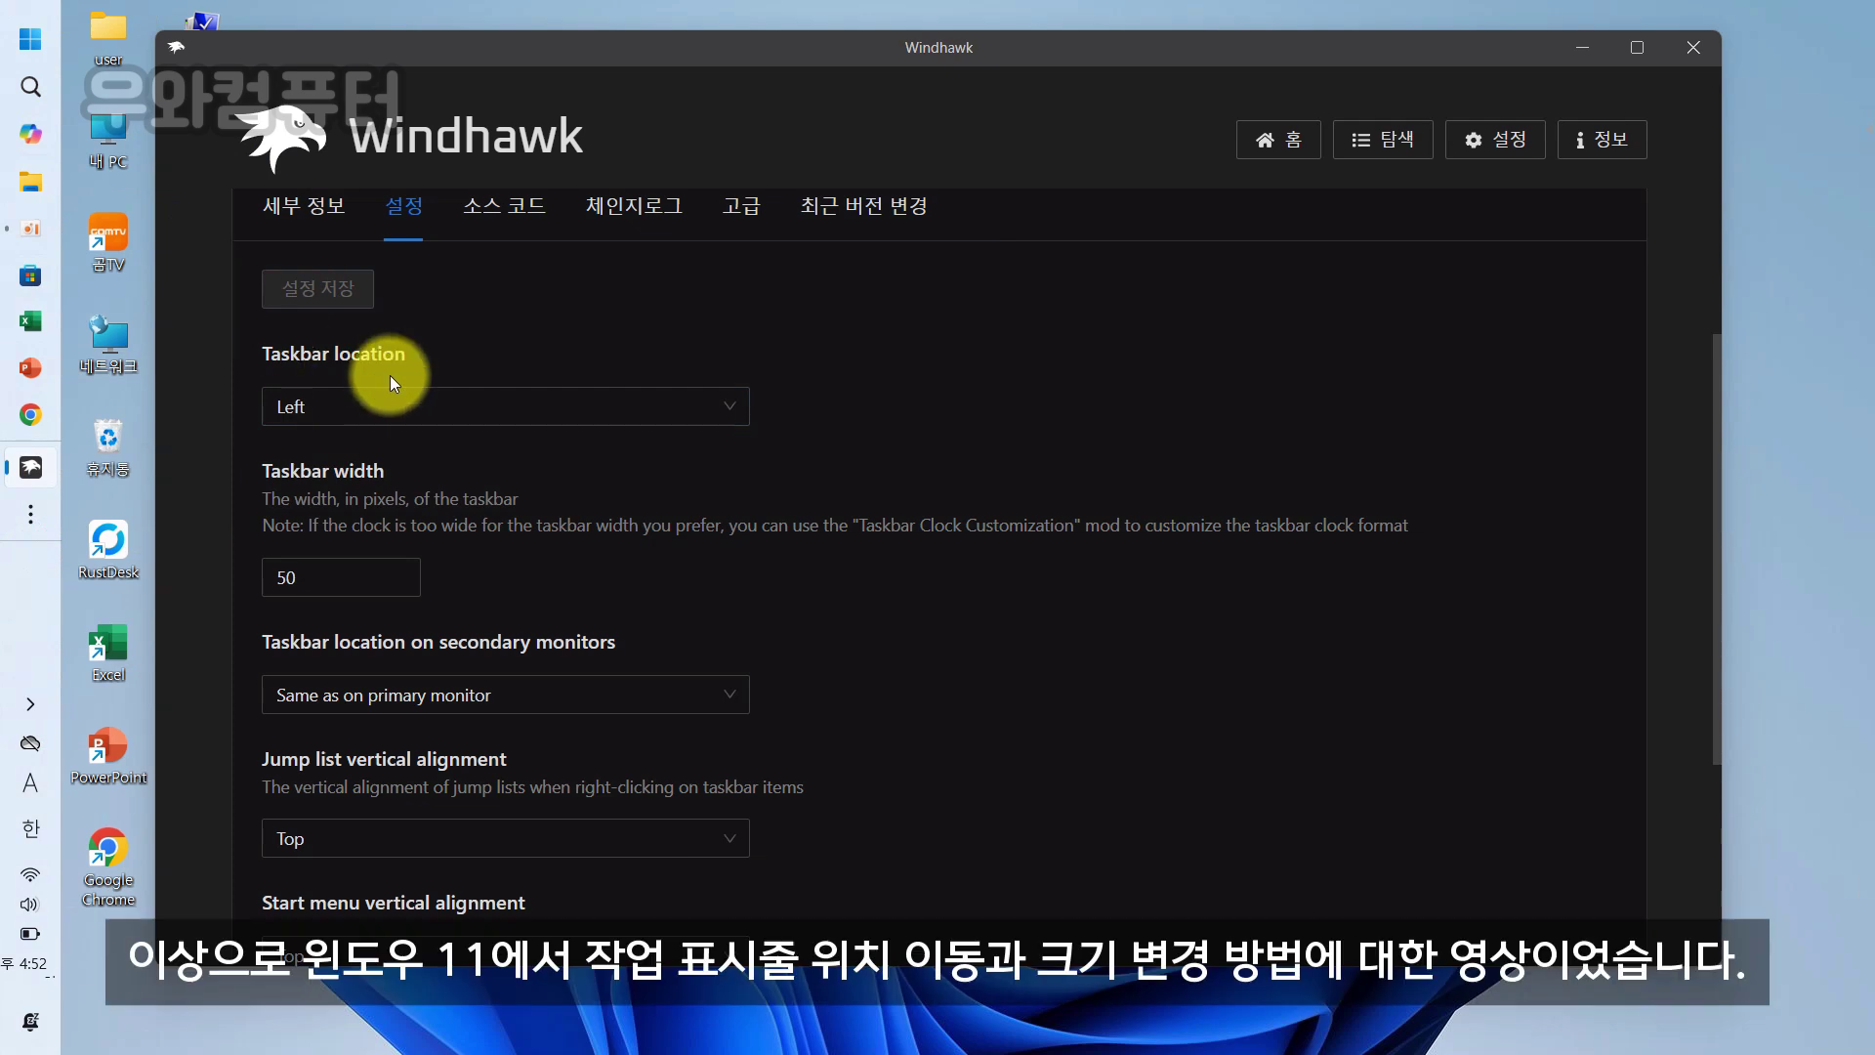